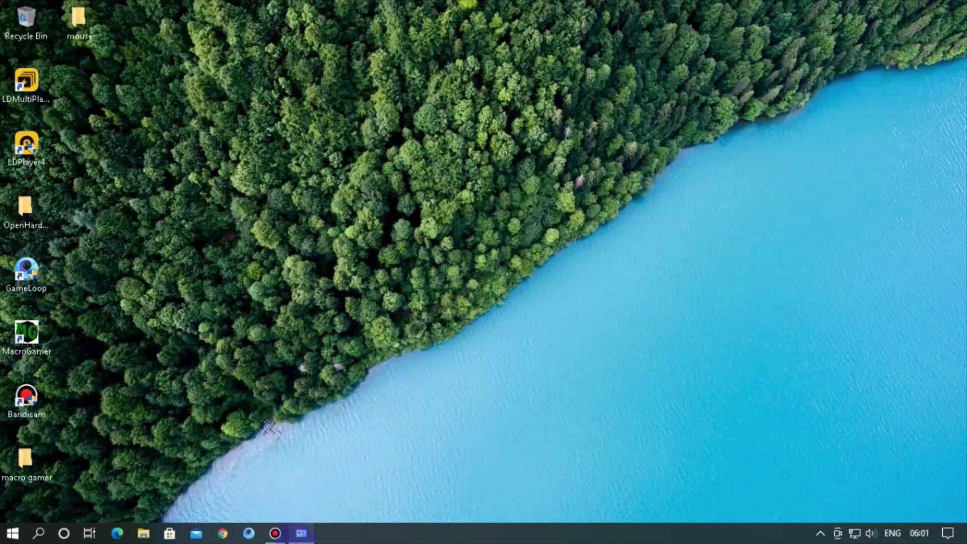
Check the computer's processor, installed memory and system type in the System information window, and close it
mouse_move(303, 533)
click(279, 469)
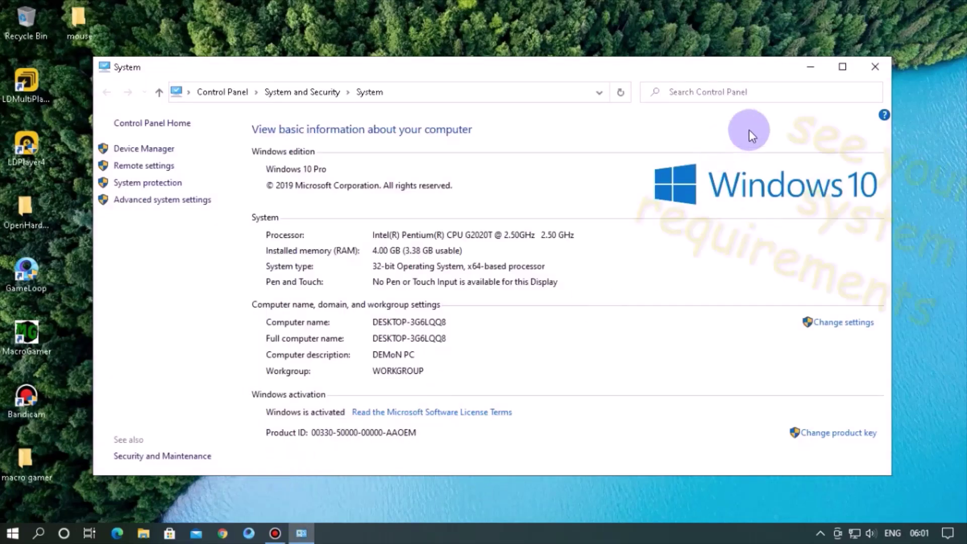
click(842, 67)
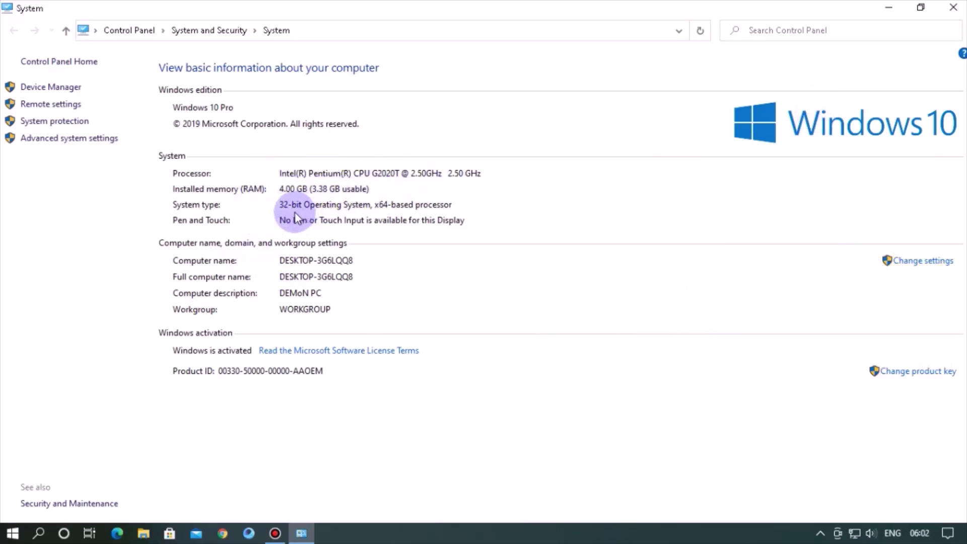
click(953, 7)
right_click(485, 126)
click(518, 168)
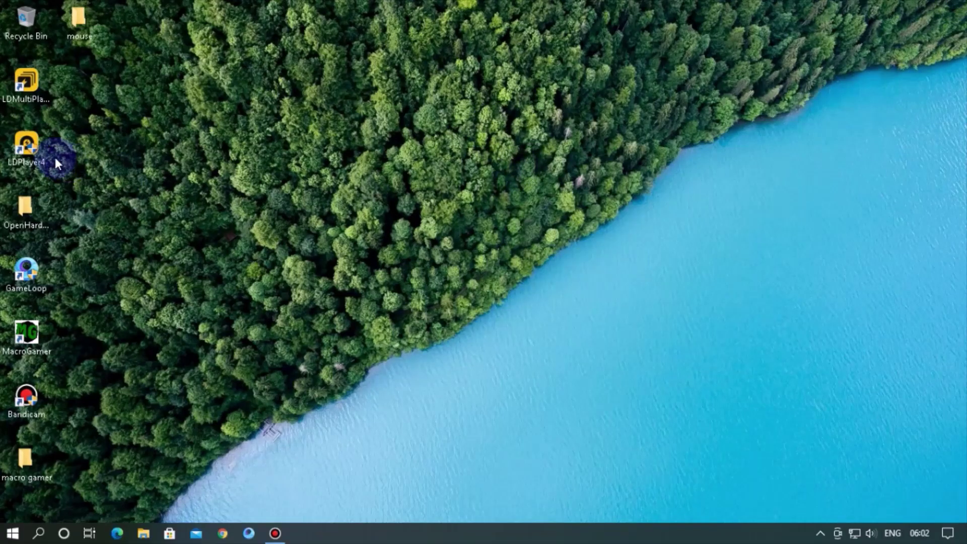
Launch the LDPlayer4 emulator from the desktop
click(40, 156)
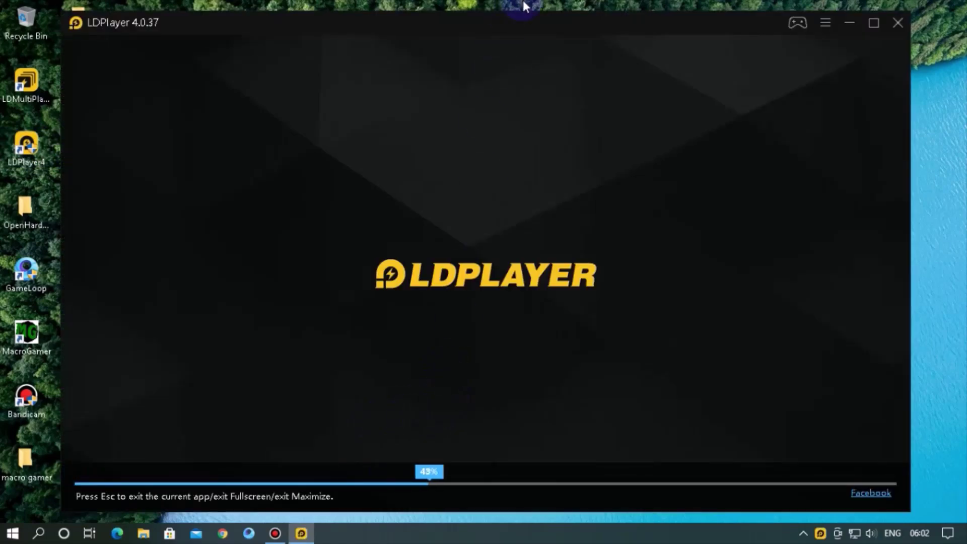
click(544, 5)
click(549, 9)
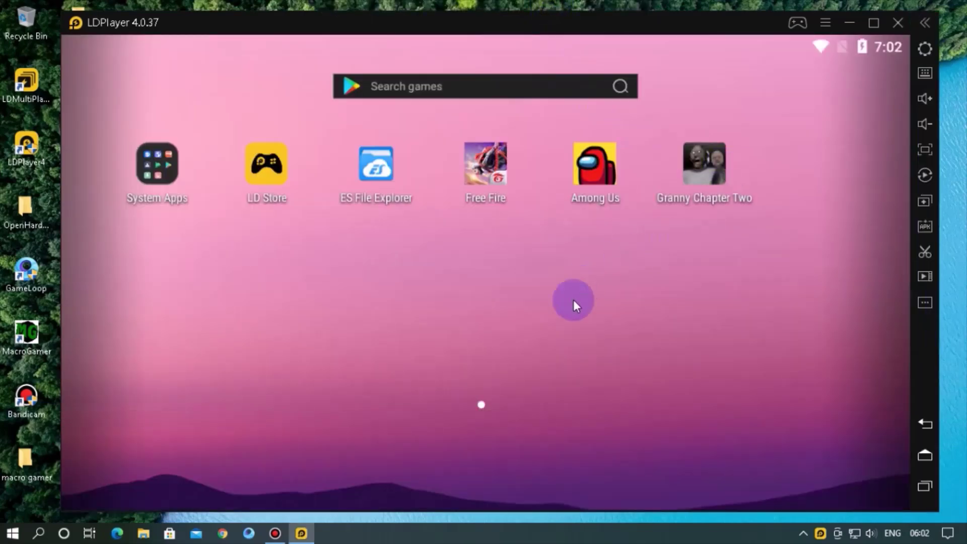
click(662, 288)
click(380, 287)
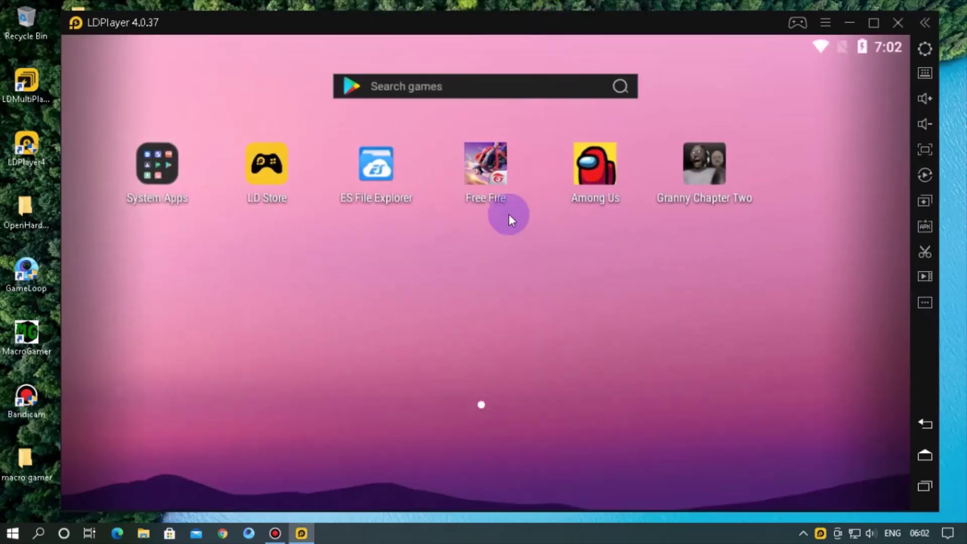
click(185, 196)
click(401, 261)
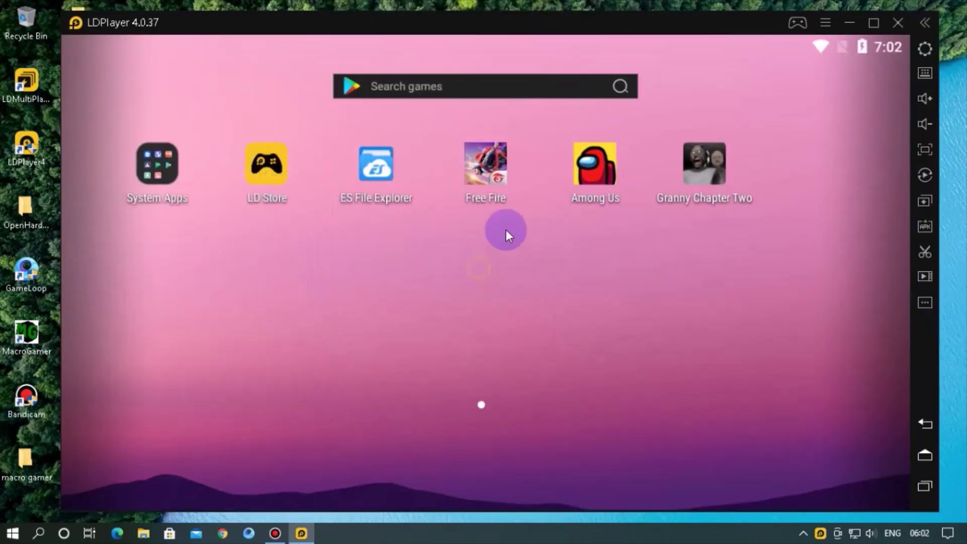
click(545, 5)
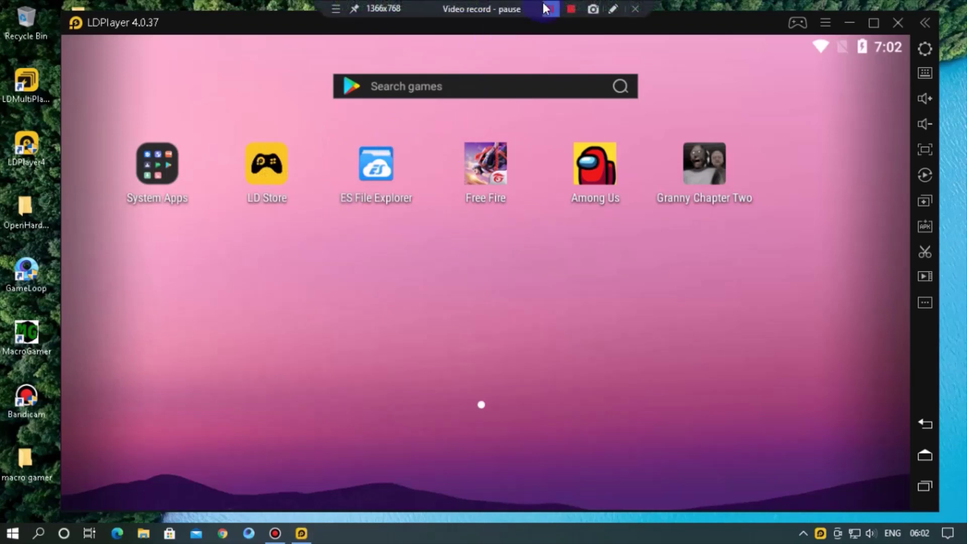
Open the emulator settings and choose the Tablet resolution 1280x720 (dpi 240) with 2 CPU cores (Recommended)
click(825, 23)
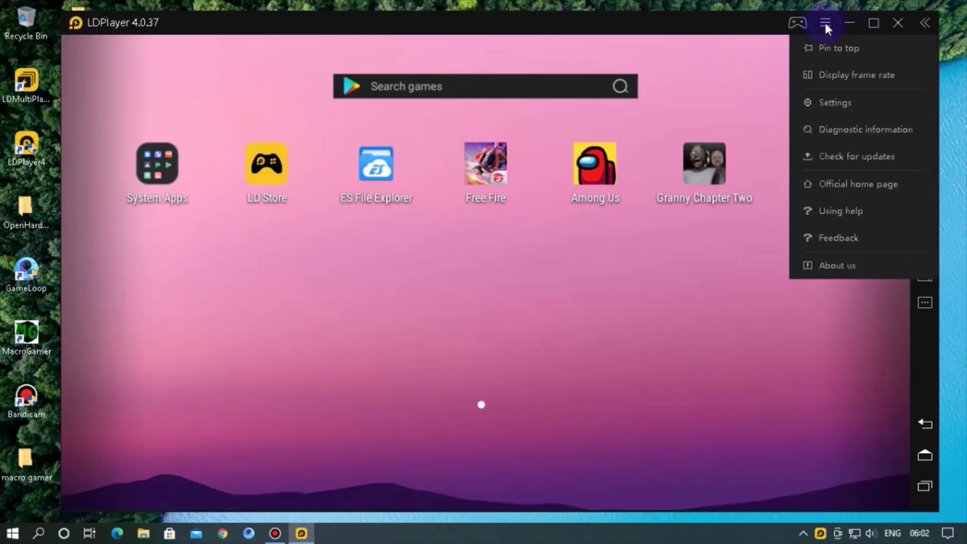
click(826, 105)
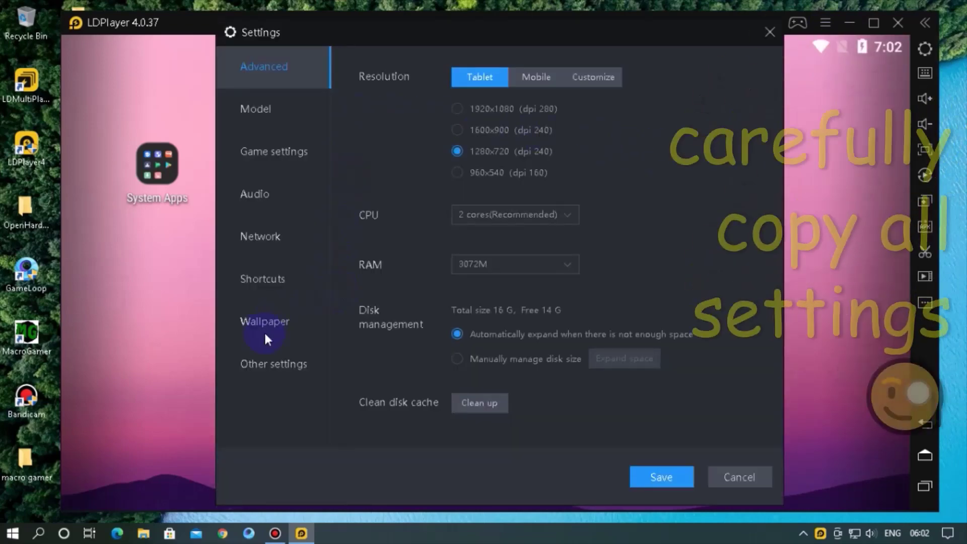
click(595, 74)
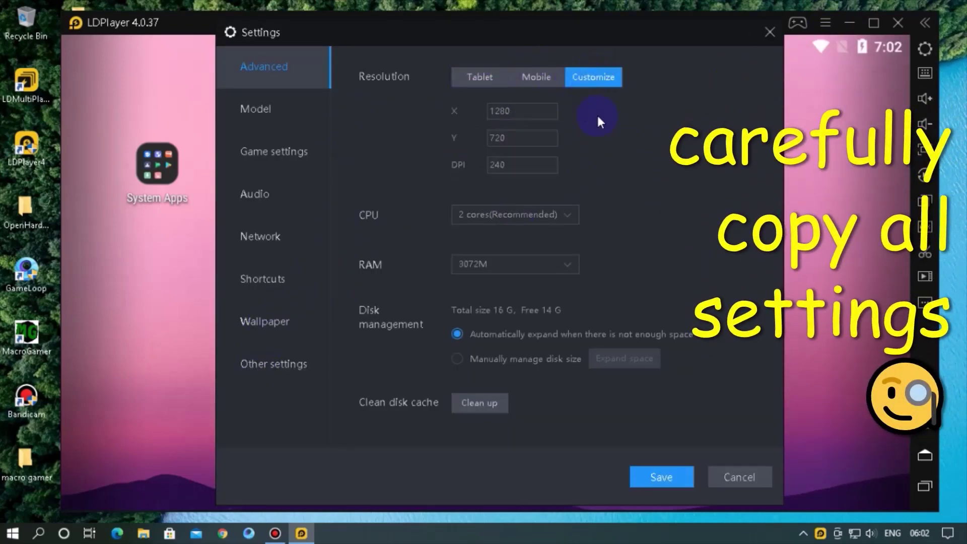
click(473, 77)
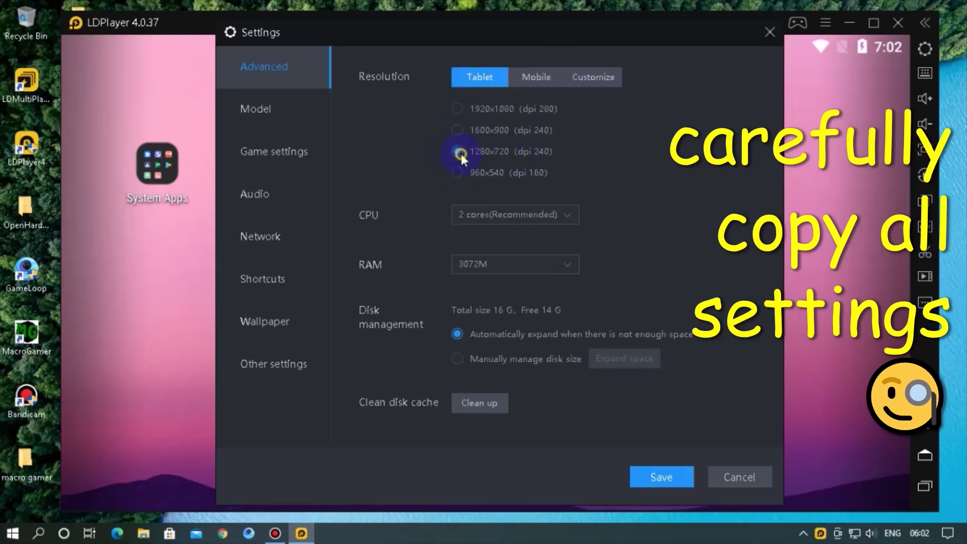
click(541, 213)
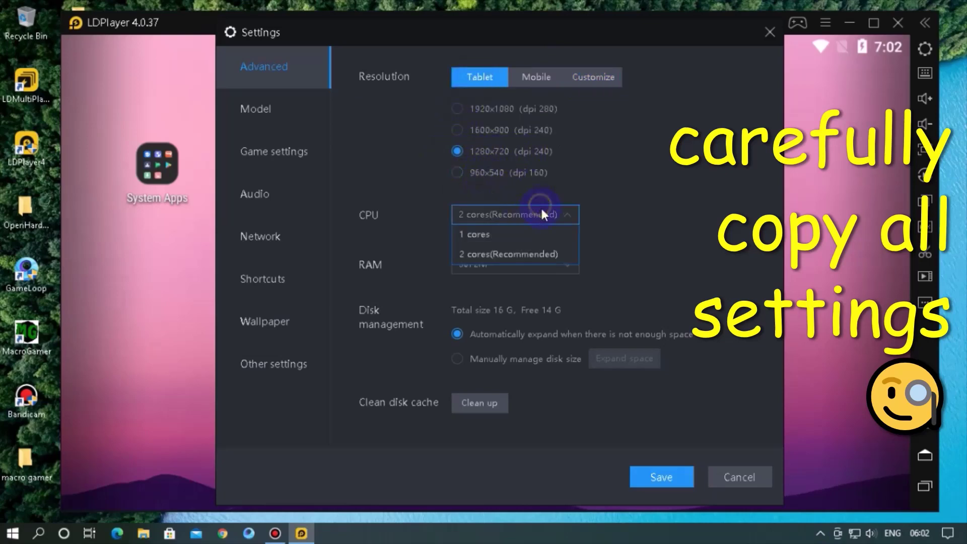
click(523, 252)
Check the processor's core count in Task Manager's performance details and close Task Manager
right_click(439, 538)
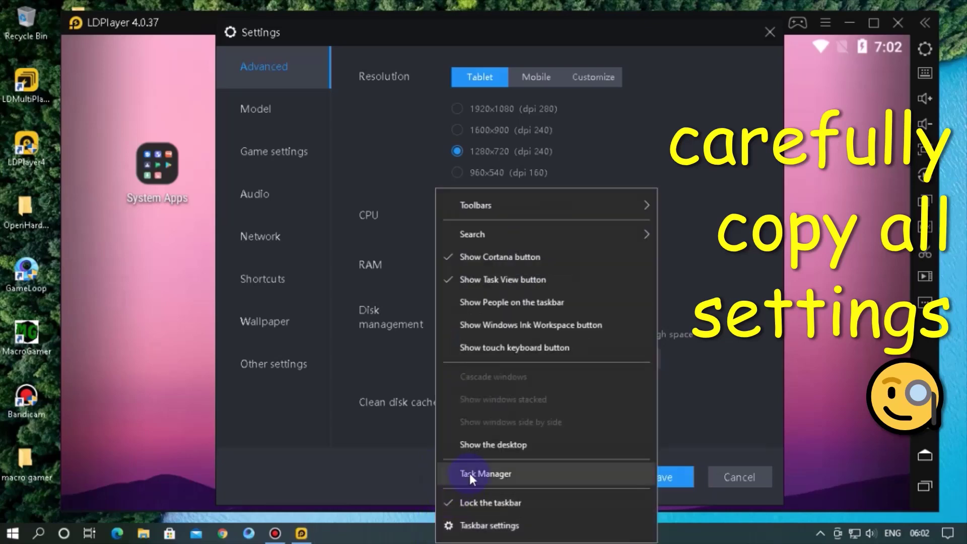
click(469, 472)
mouse_move(544, 7)
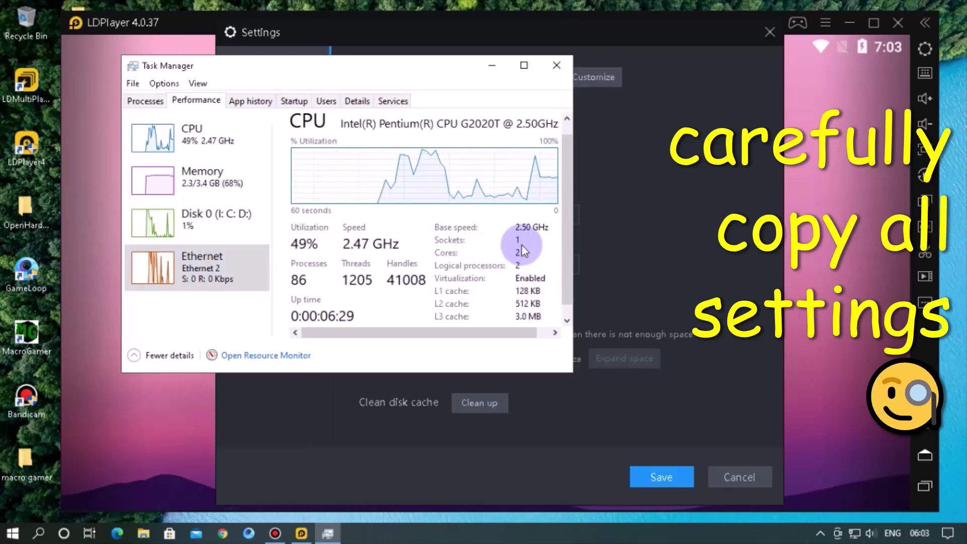
click(556, 65)
Select 2 cores (Recommended) again for the emulator's CPU and show the available RAM choices
click(524, 215)
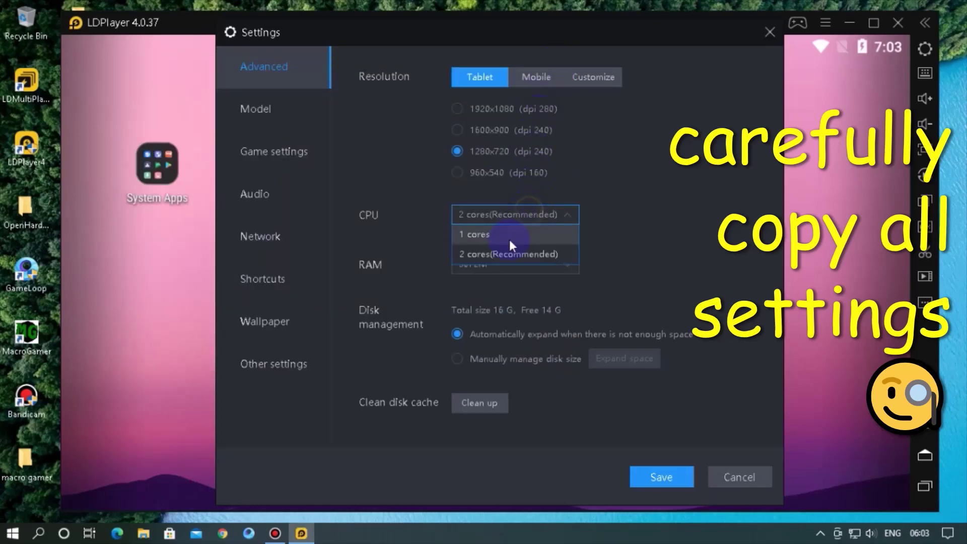
click(514, 252)
click(495, 267)
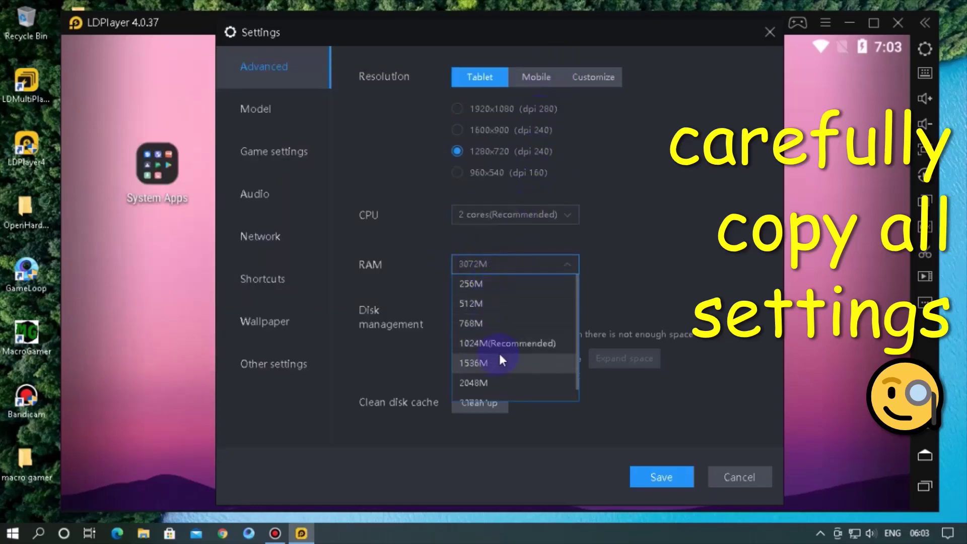
click(596, 4)
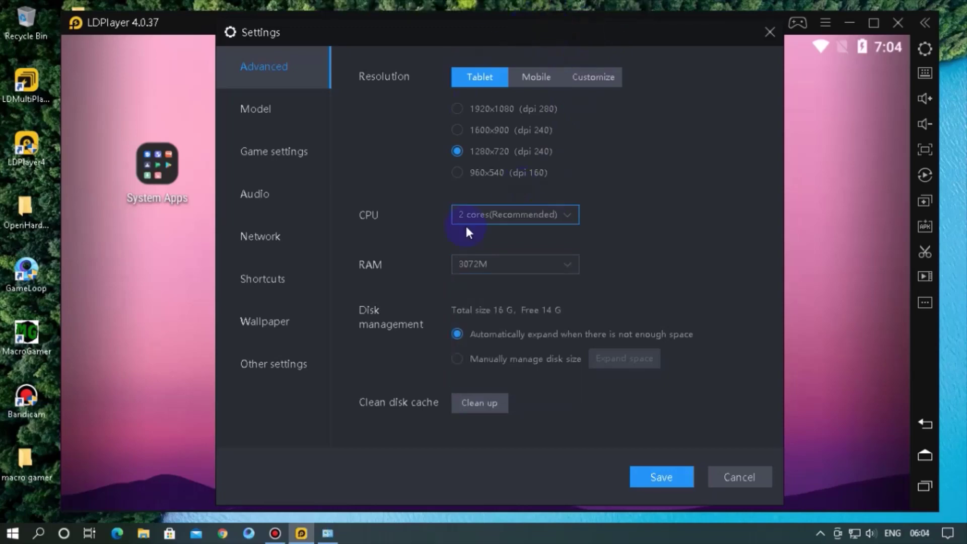
Check the computer's installed memory in the System information window, and return to the emulator settings
click(328, 532)
click(836, 69)
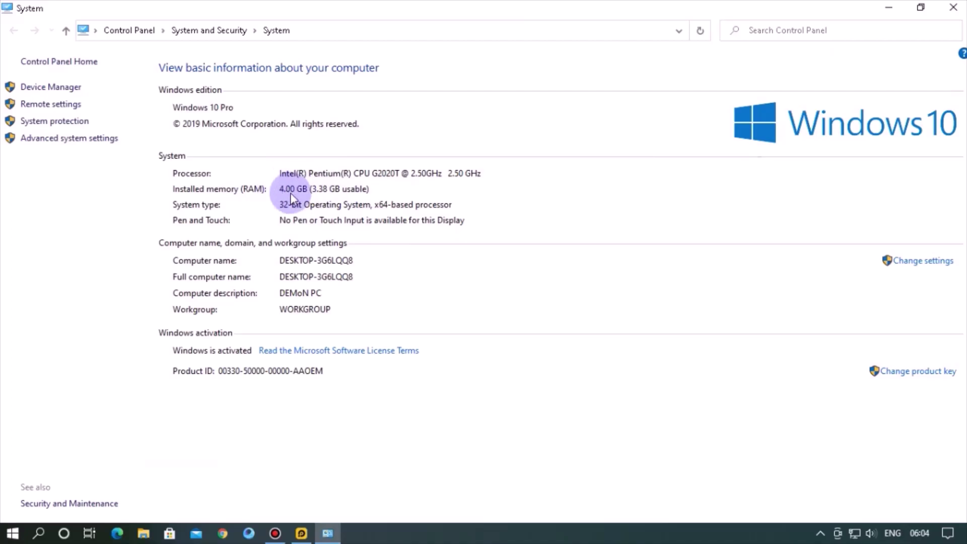
click(953, 7)
Set the emulator's RAM to 2048M
click(518, 264)
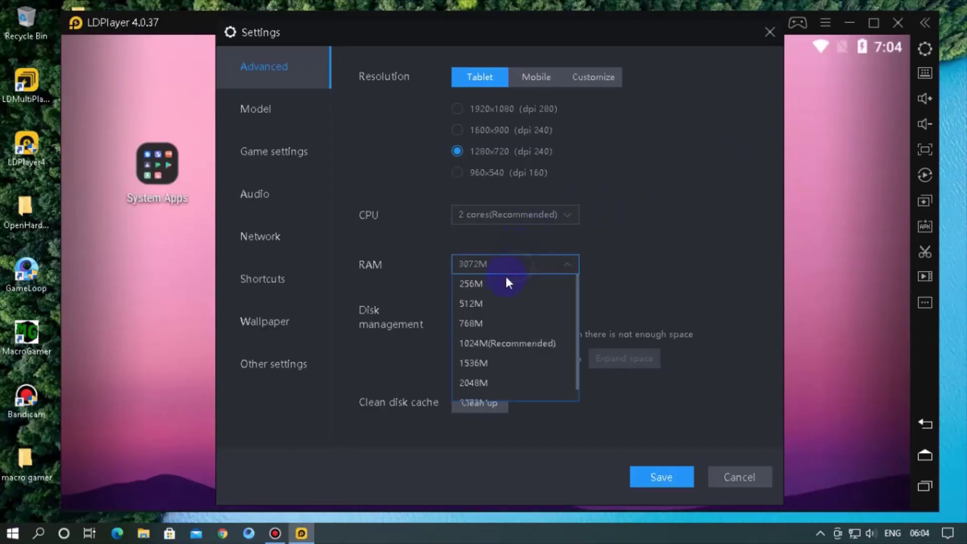
scroll(496, 356, down, 1)
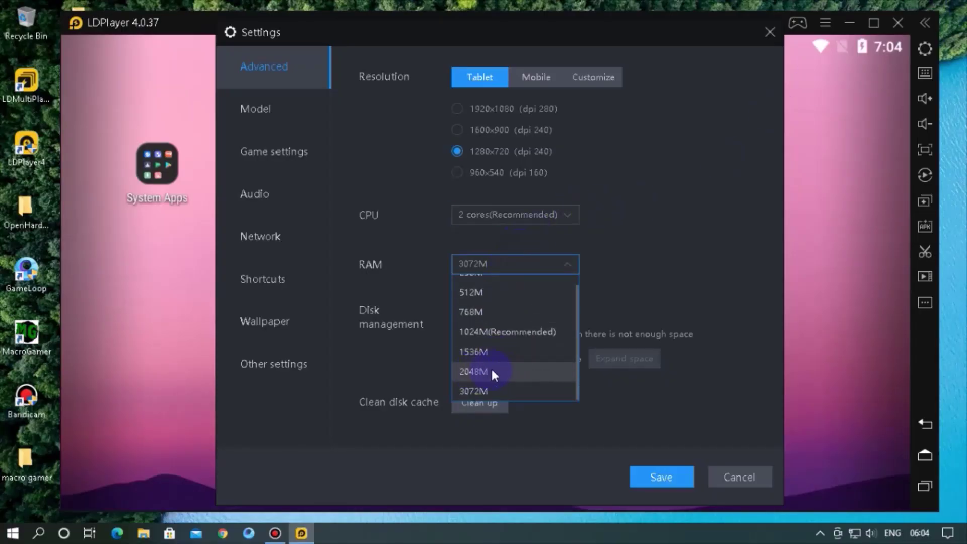
click(491, 373)
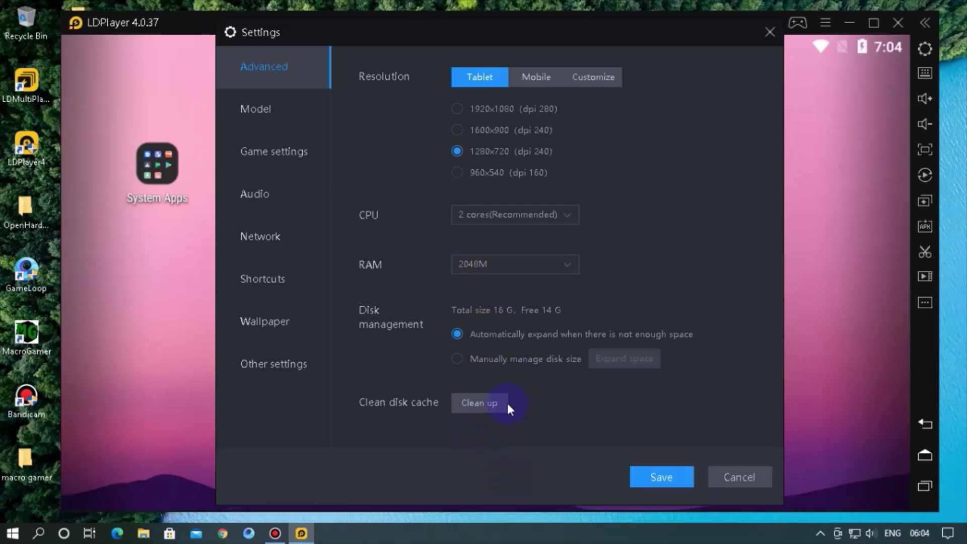
In the model settings, generate a random IMEI and apply the High frame rate (90 FPS) model
click(290, 111)
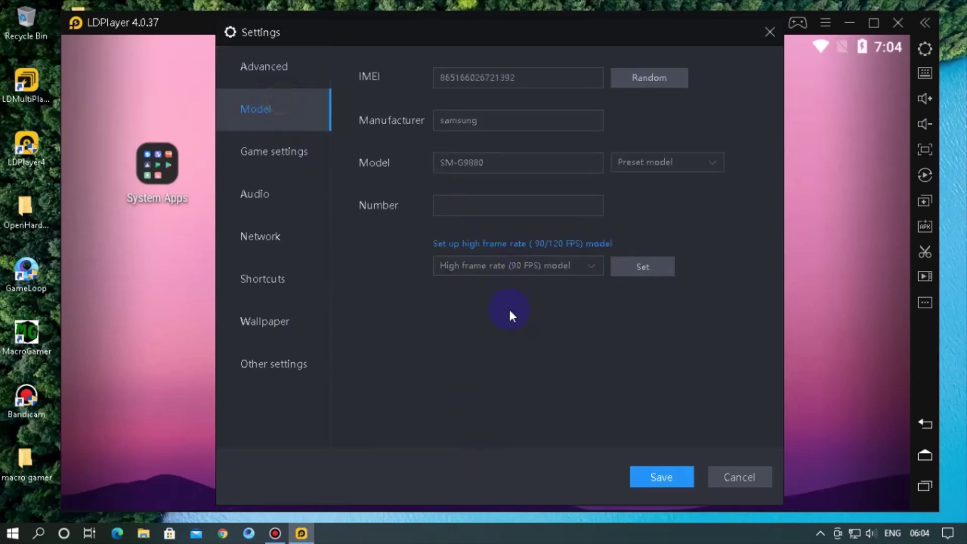
click(652, 77)
click(511, 270)
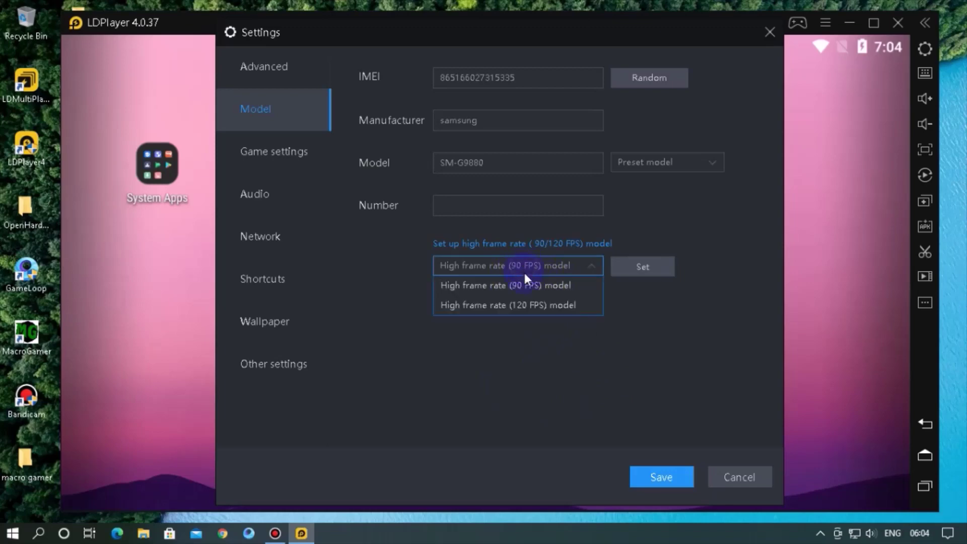
click(552, 294)
click(648, 266)
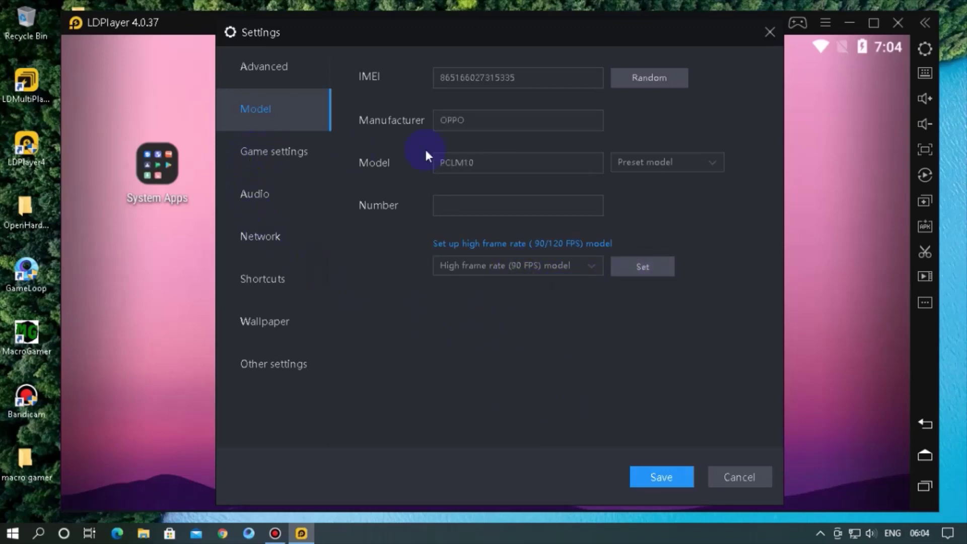
Review the game settings, including the frame rate, advanced options and PUBG resolutions
click(300, 164)
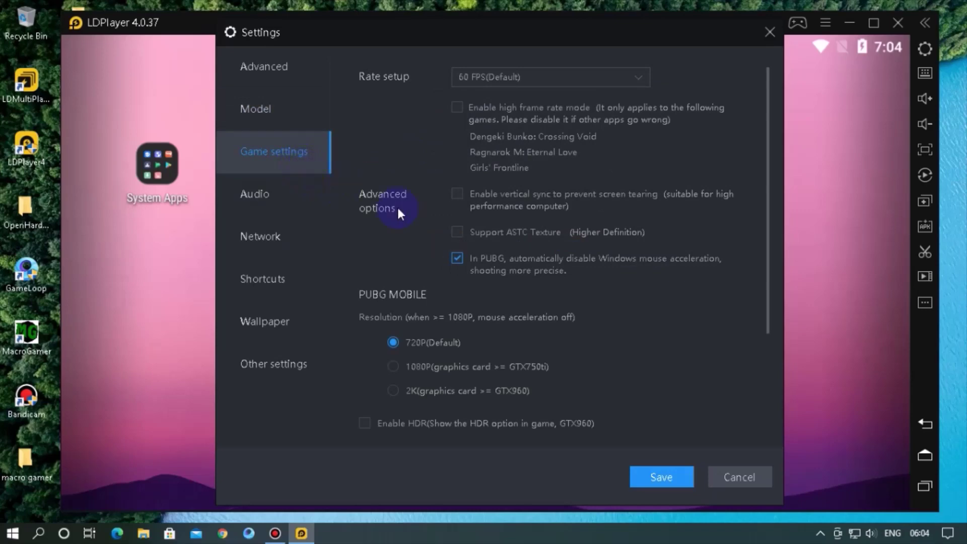
click(471, 233)
drag(769, 239, 767, 340)
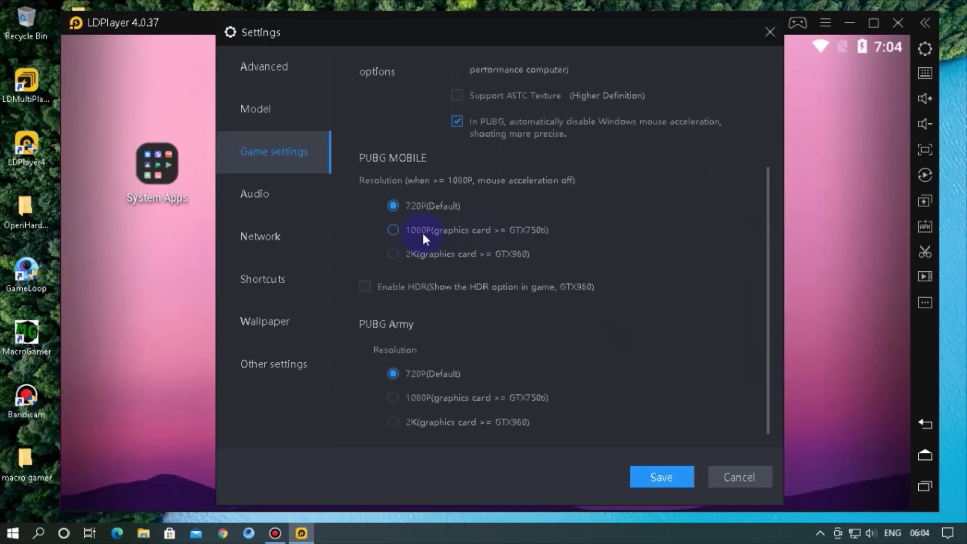
In the audio settings, use Primary Sound Capture Driver as microphone and Speakers (Realtek High Definition Audio) as loudspeaker
click(296, 197)
click(596, 76)
click(567, 95)
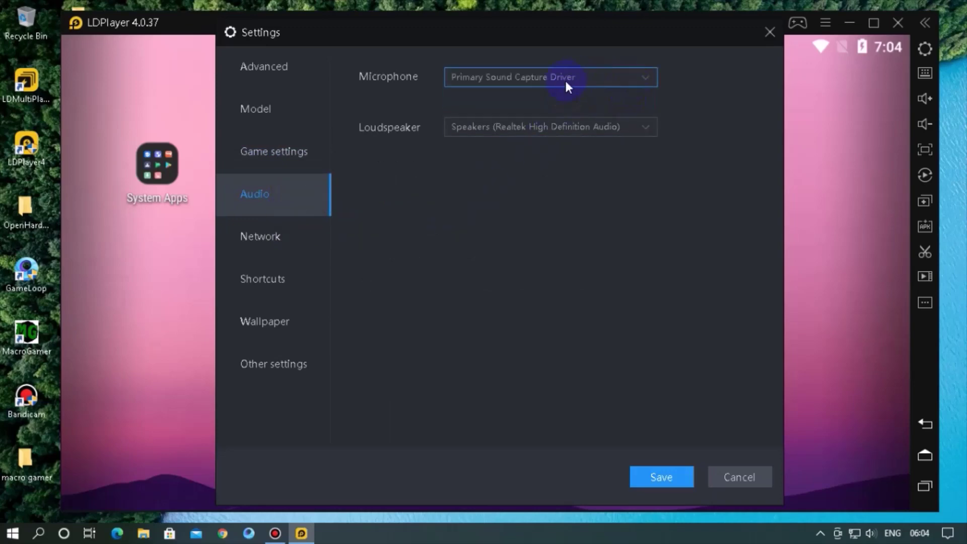
click(521, 128)
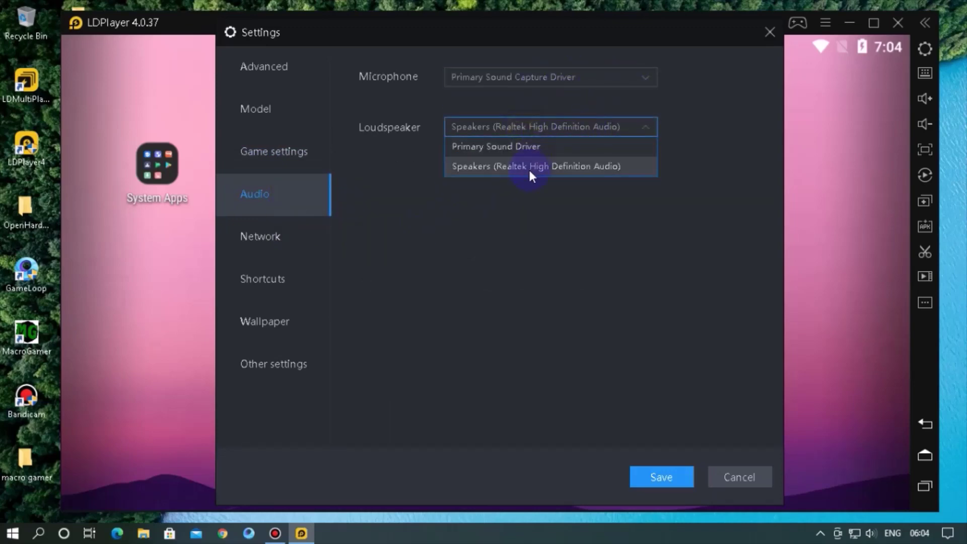
click(530, 170)
Set network bridging to Disable, and look through the shortcut and wallpaper settings
click(281, 235)
click(564, 116)
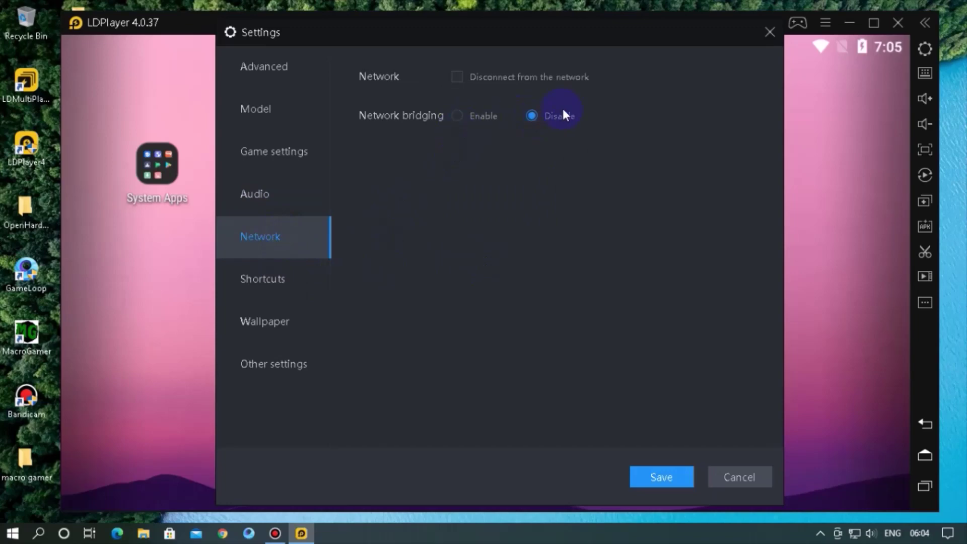
click(294, 289)
click(282, 329)
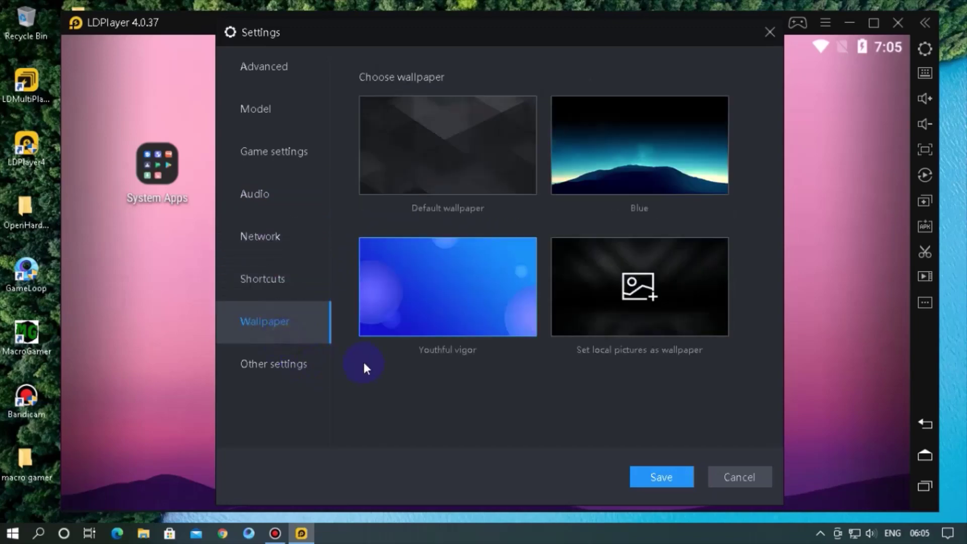
Set Run at startup to Disable in the other settings
click(312, 364)
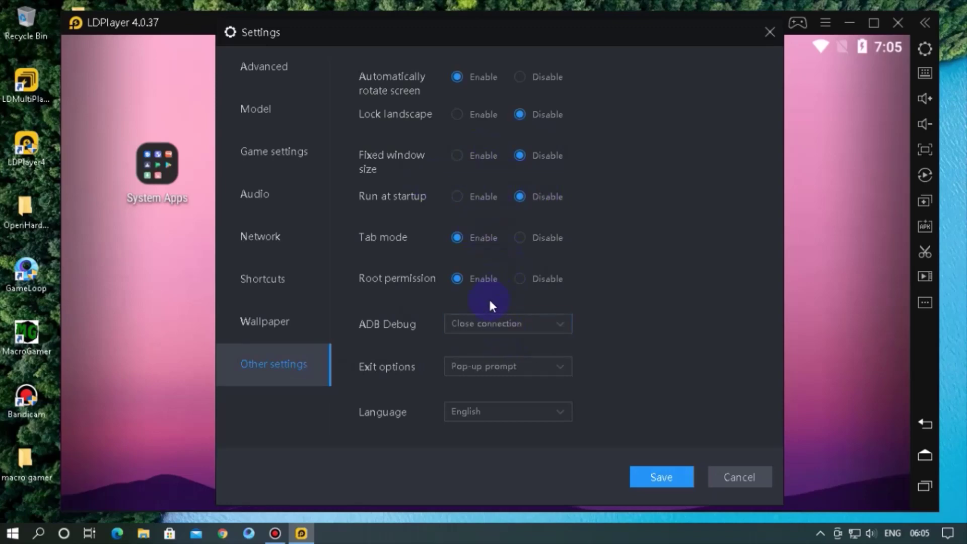
click(466, 197)
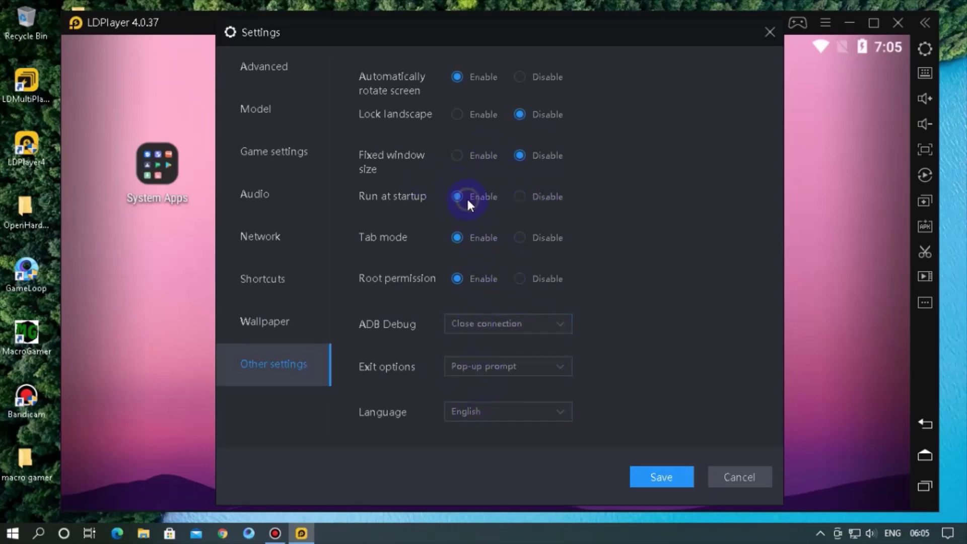
click(540, 200)
Save the emulator settings and restart the player immediately to apply them
click(665, 478)
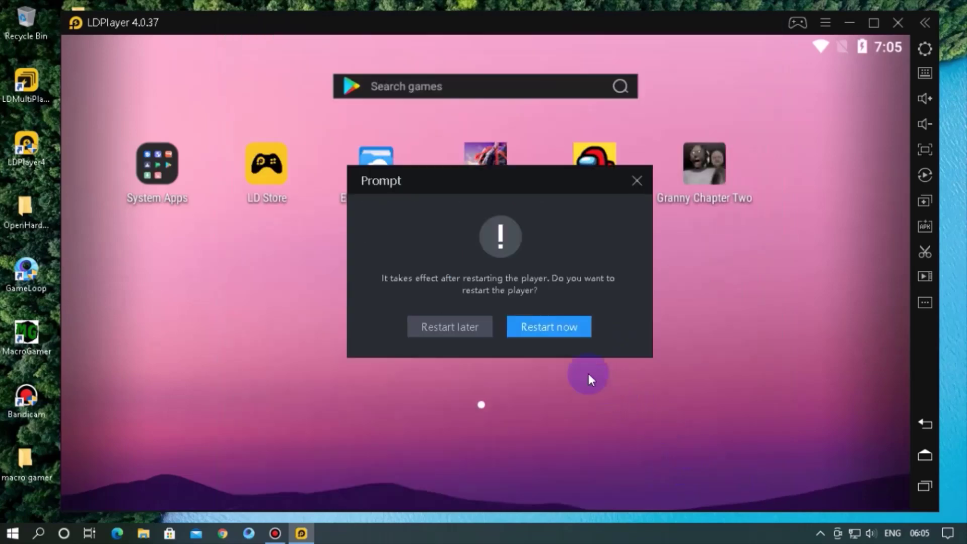
click(553, 335)
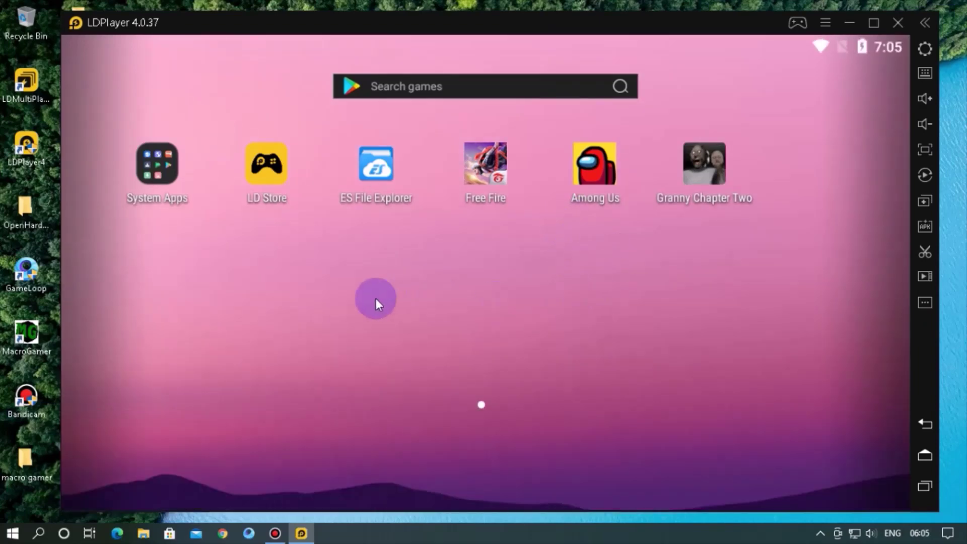
drag(382, 286, 237, 305)
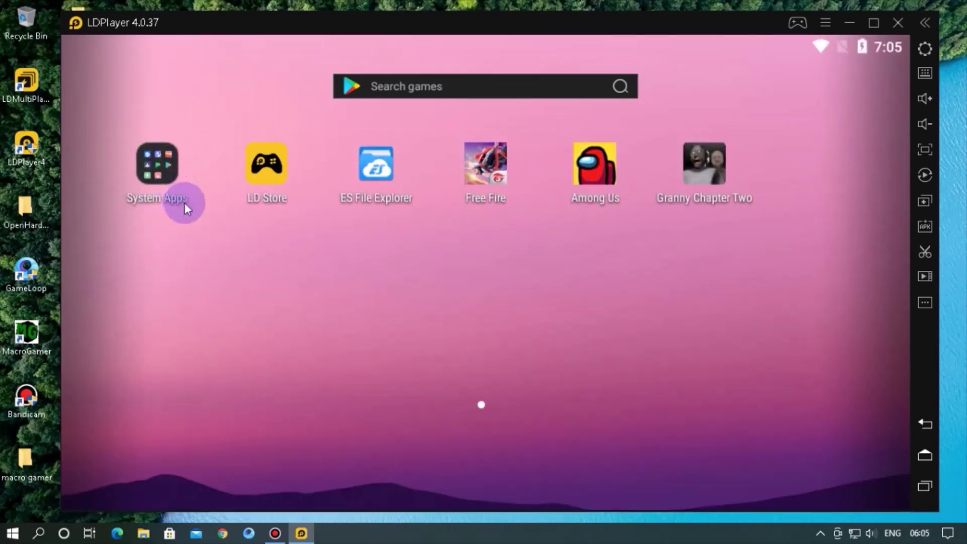
click(185, 201)
click(424, 319)
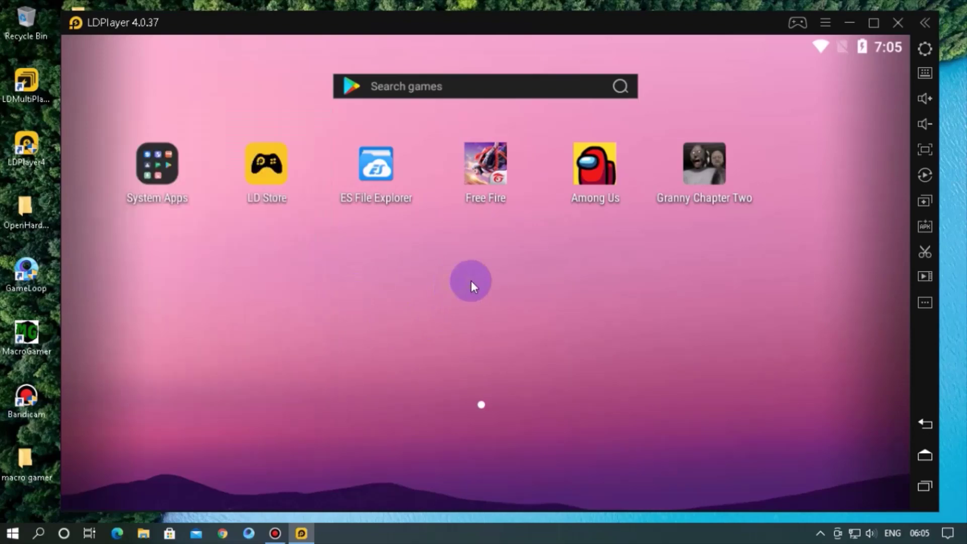
Exit LDPlayer and confirm closing the player
click(896, 25)
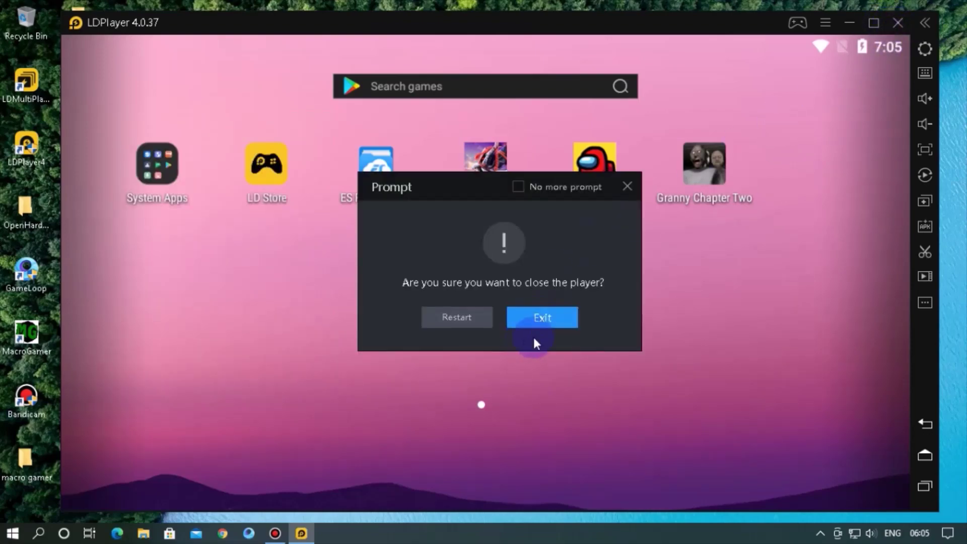
click(546, 319)
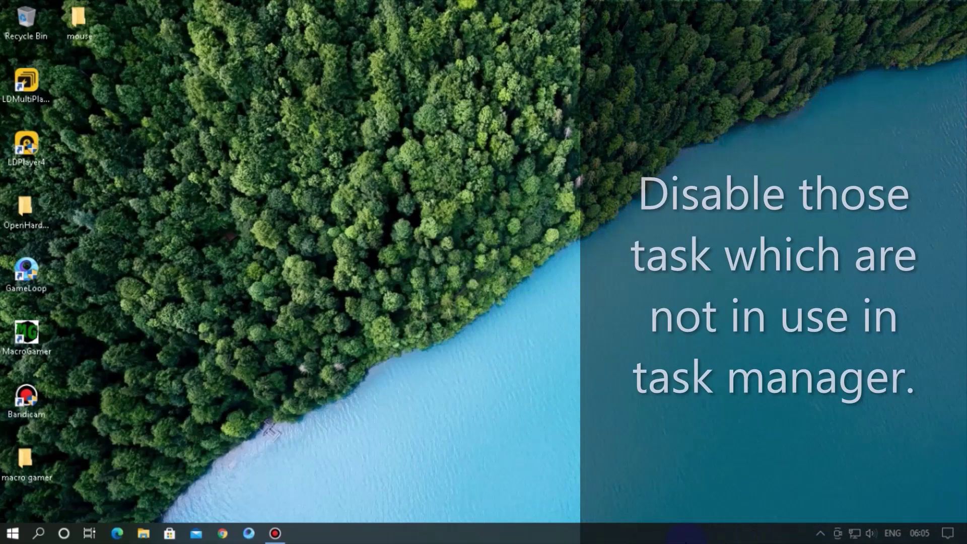
Open Windows Task Manager and look through the running processes and their CPU usage
right_click(687, 533)
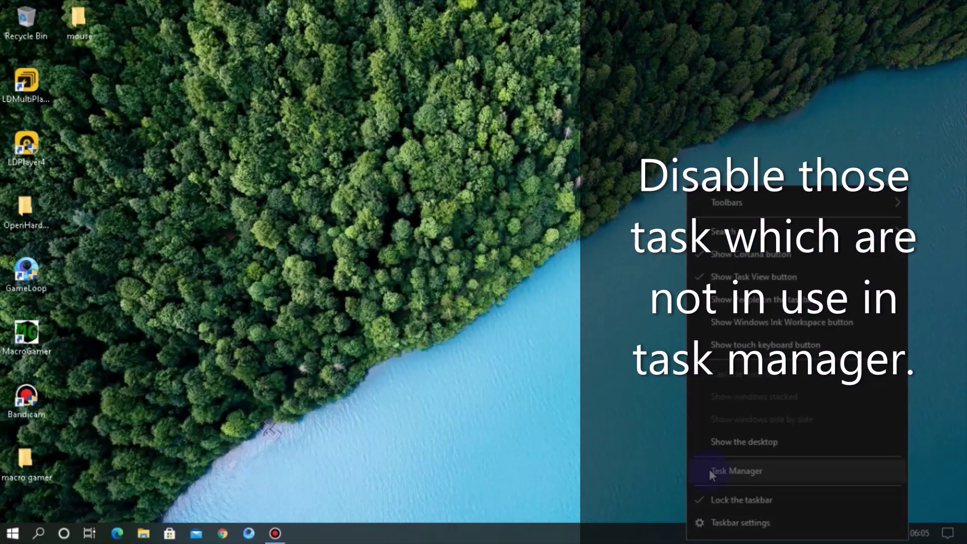
click(712, 474)
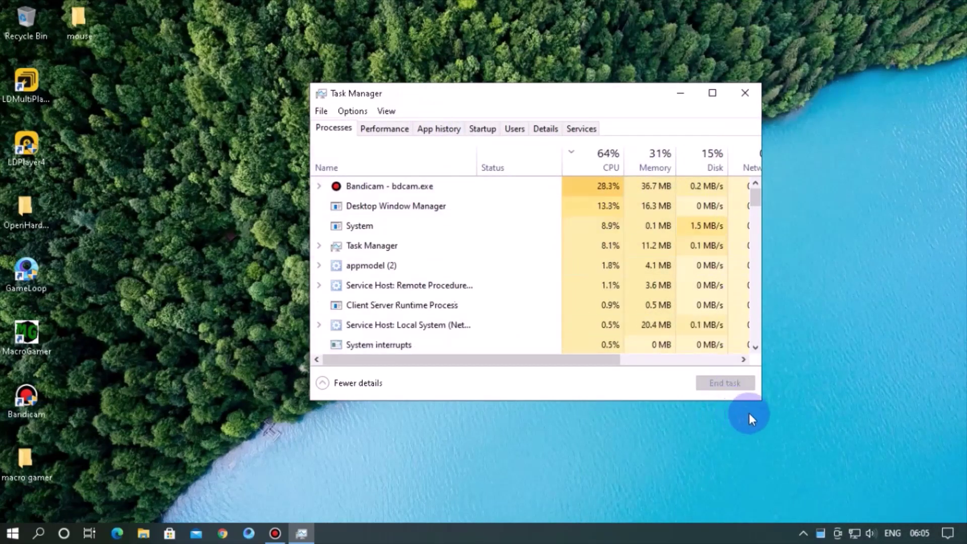
drag(764, 403, 841, 524)
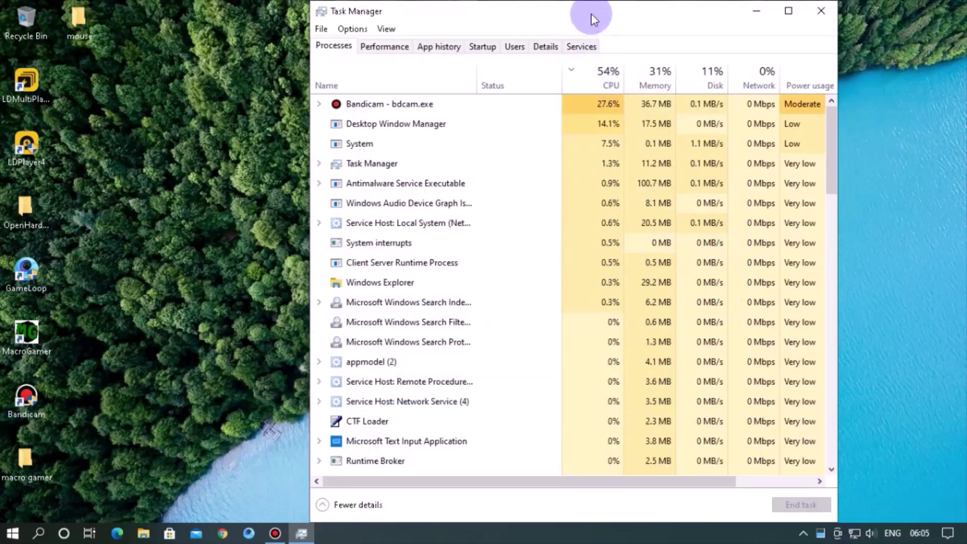
drag(568, 7, 649, 59)
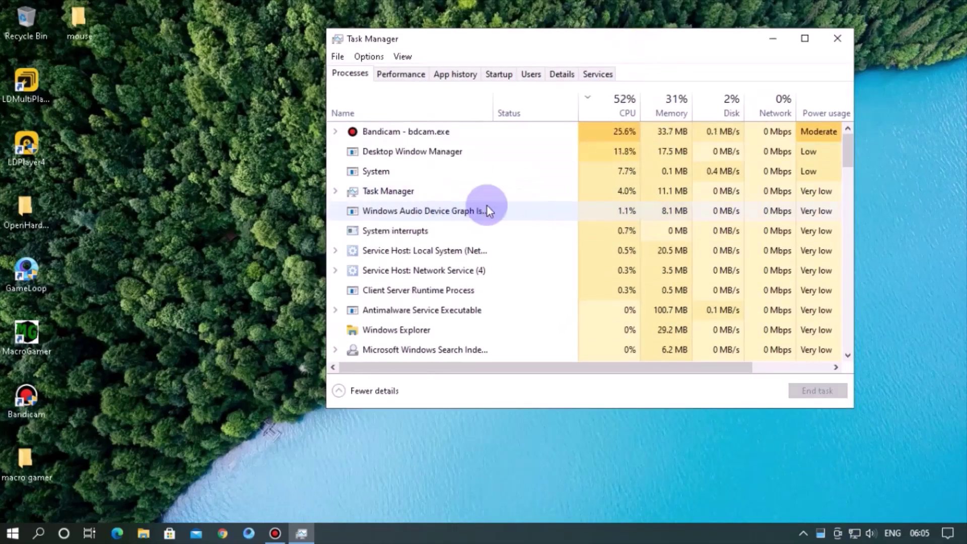
click(632, 109)
click(608, 104)
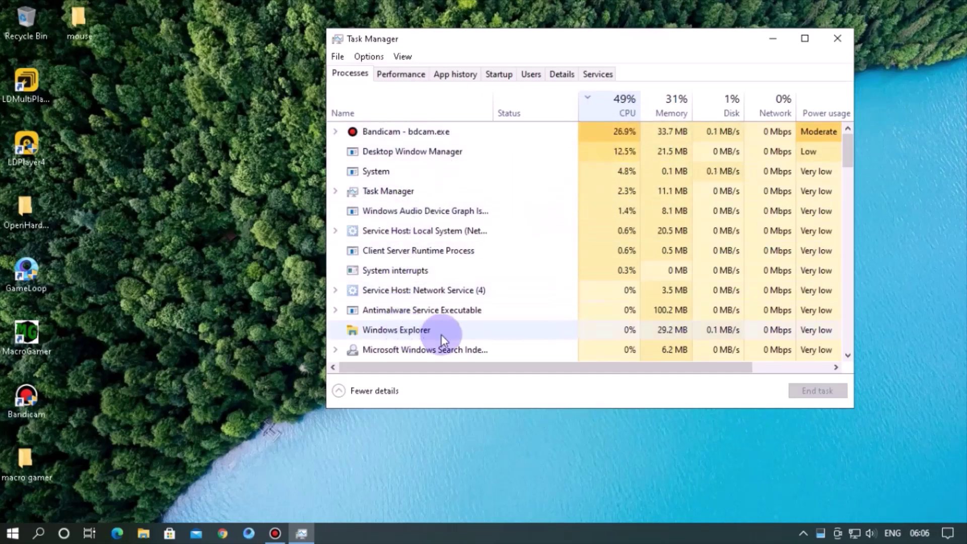
scroll(440, 268, down, 1)
scroll(439, 268, down, 2)
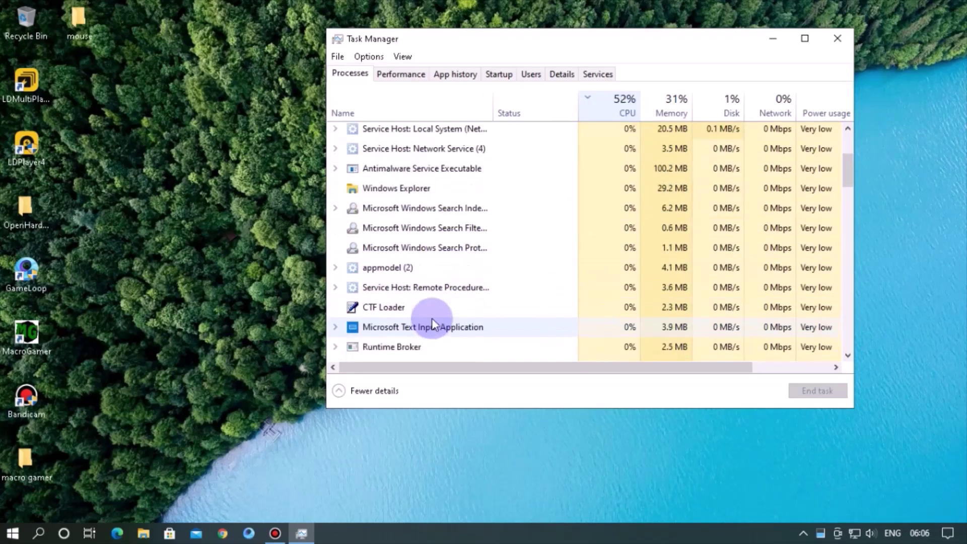
Disable Microsoft OneDrive and Realtek HD Audio Manager as startup programs, and close Task Manager
click(496, 73)
click(816, 391)
click(619, 173)
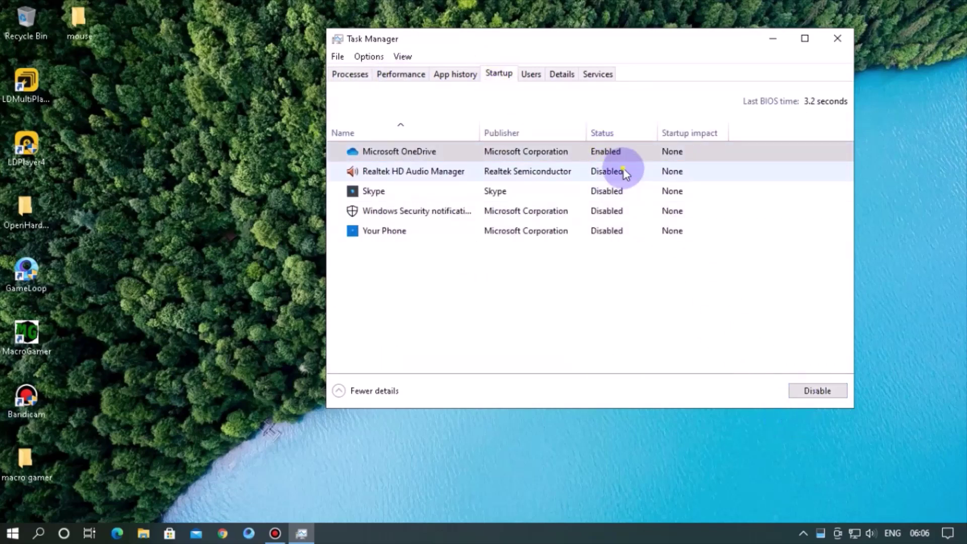
click(801, 391)
click(629, 152)
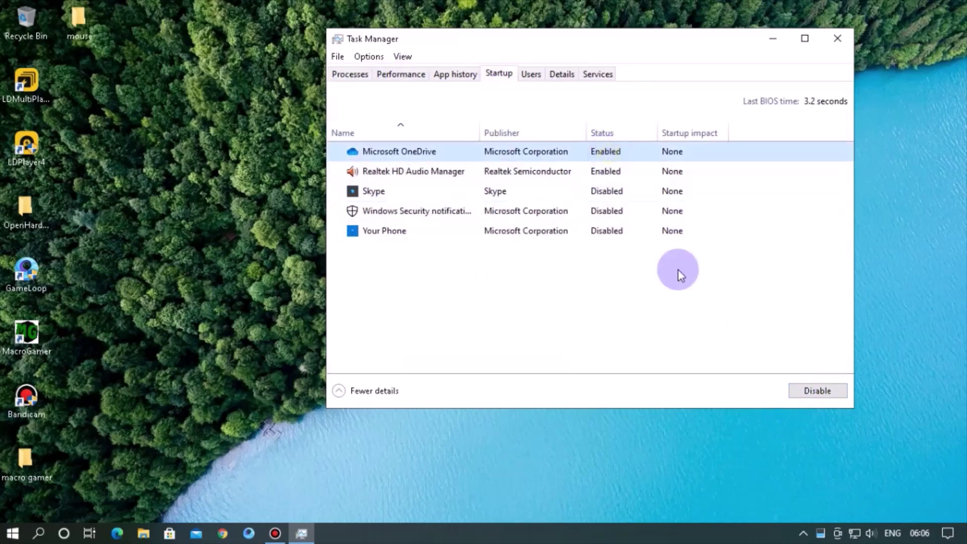
click(805, 393)
click(611, 168)
click(837, 391)
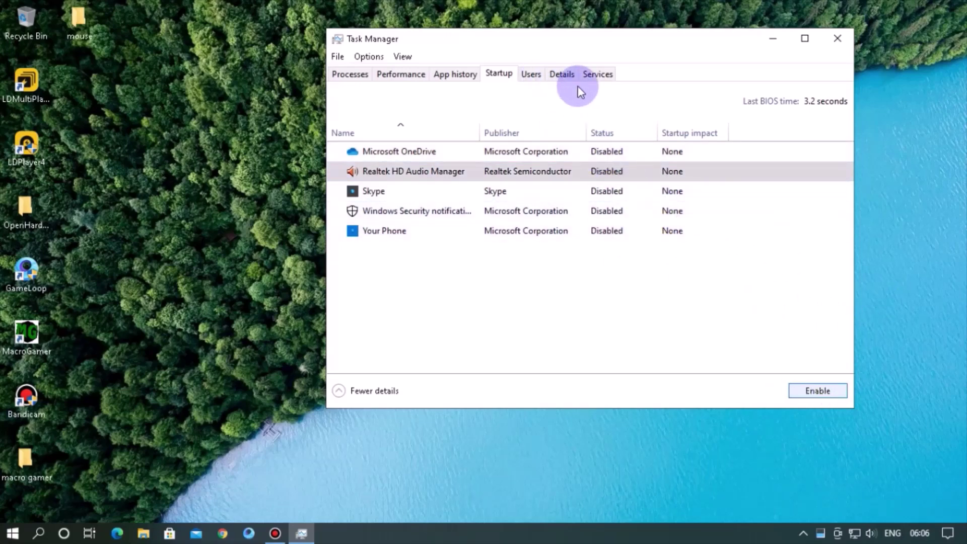
click(834, 43)
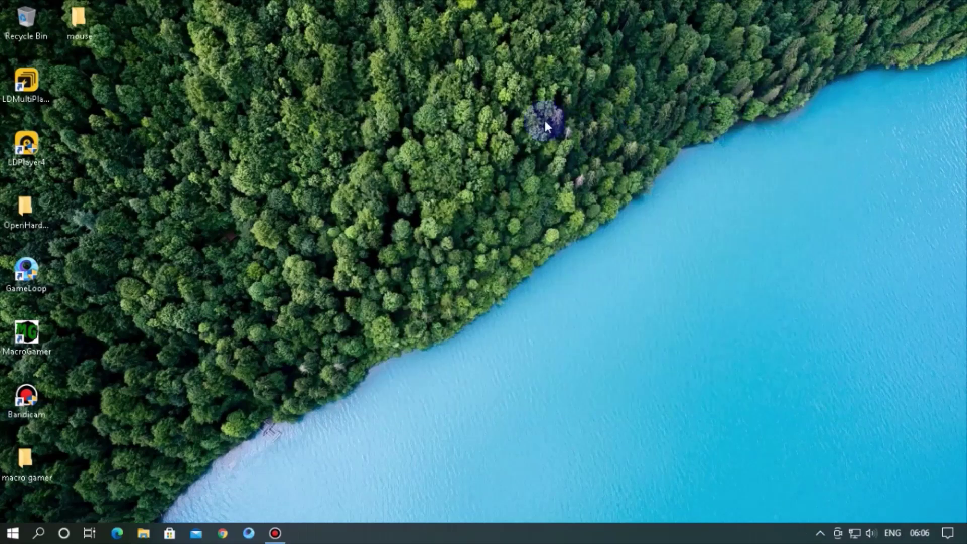
right_click(532, 116)
click(558, 156)
In the LDPlayer4 shortcut's compatibility properties, have Disable fullscreen optimizations and Run this program as an administrator enabled
double_click(27, 150)
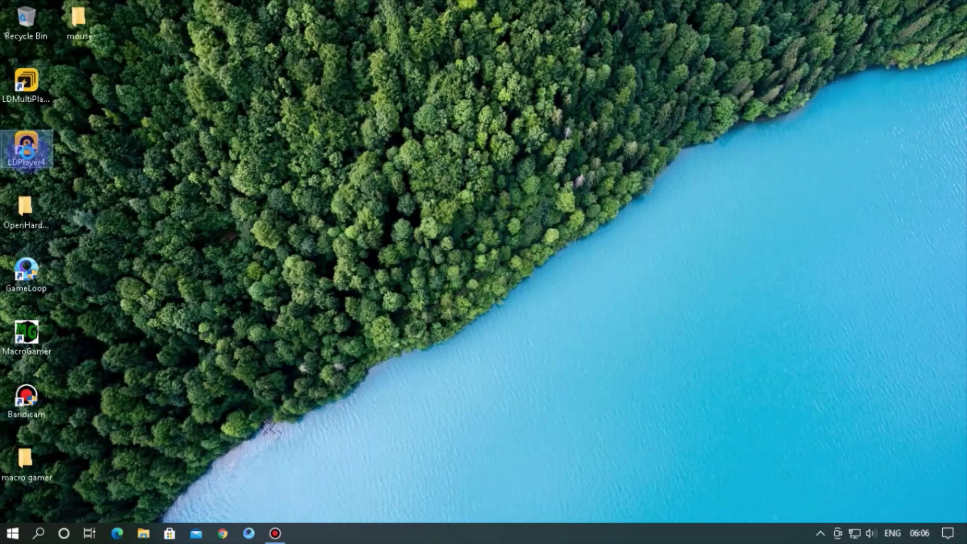
right_click(28, 151)
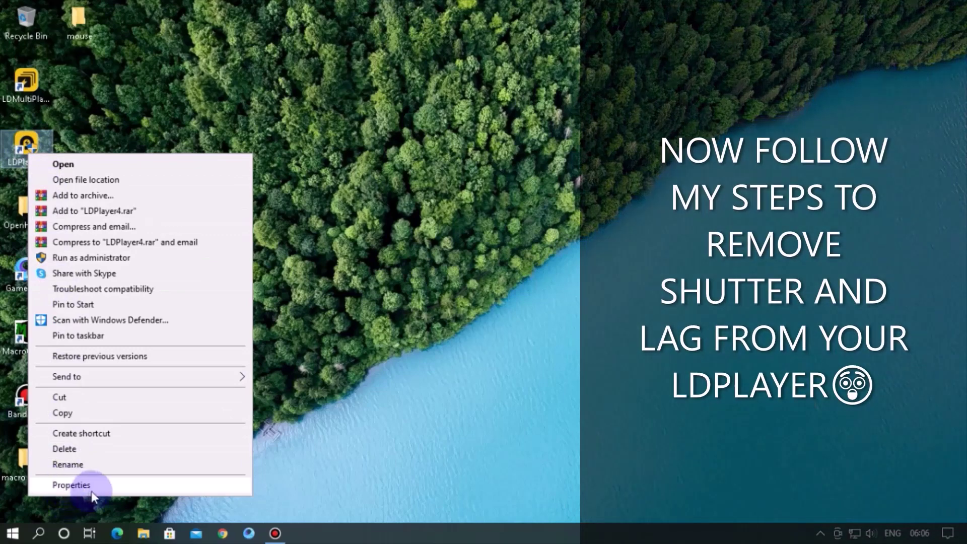
click(76, 487)
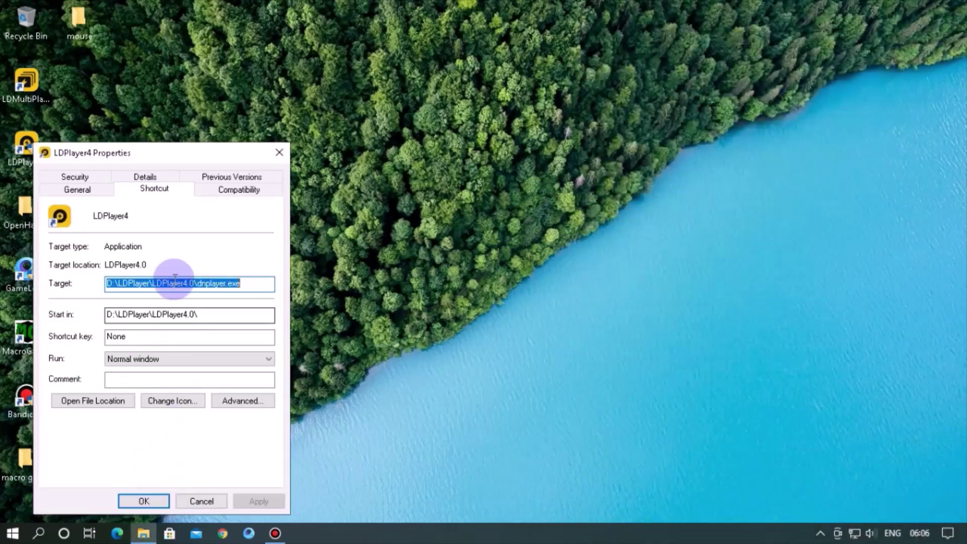
drag(167, 149, 477, 41)
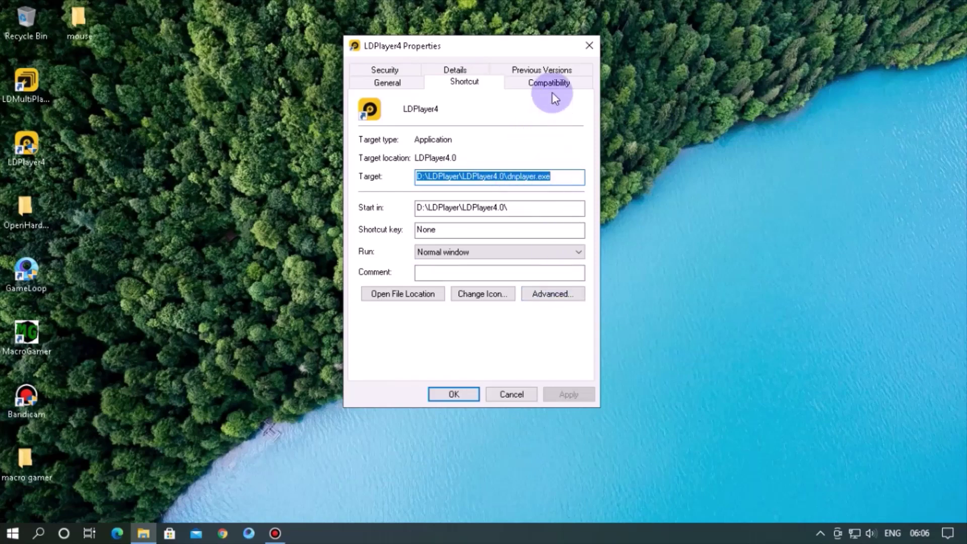
click(539, 82)
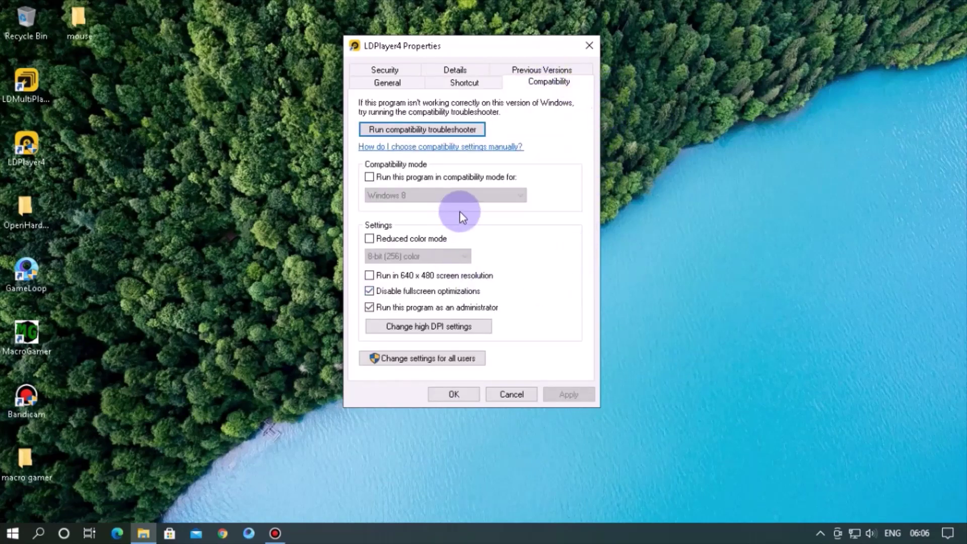
click(370, 291)
click(388, 308)
click(370, 292)
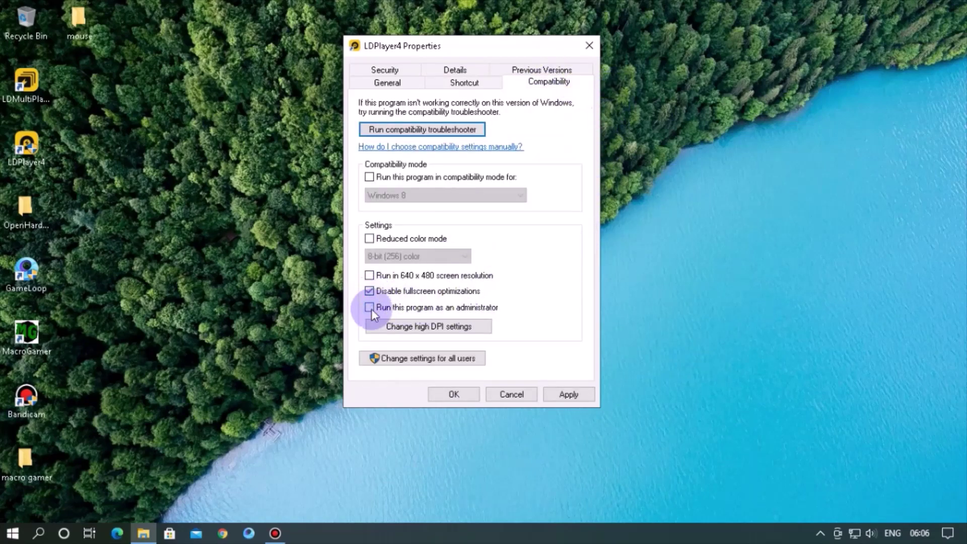
click(373, 308)
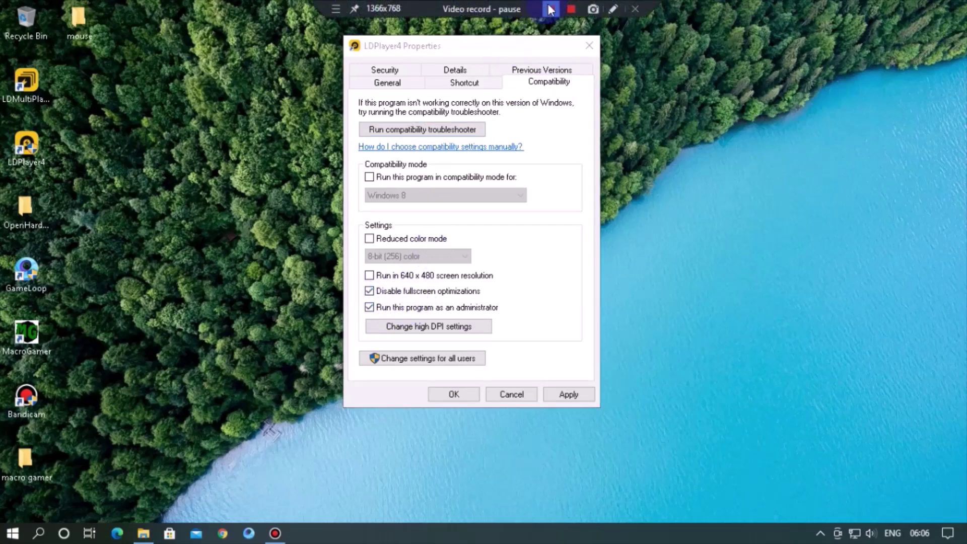
click(609, 8)
click(957, 129)
mouse_move(356, 282)
mouse_down()
mouse_move(398, 314)
mouse_move(500, 316)
mouse_up()
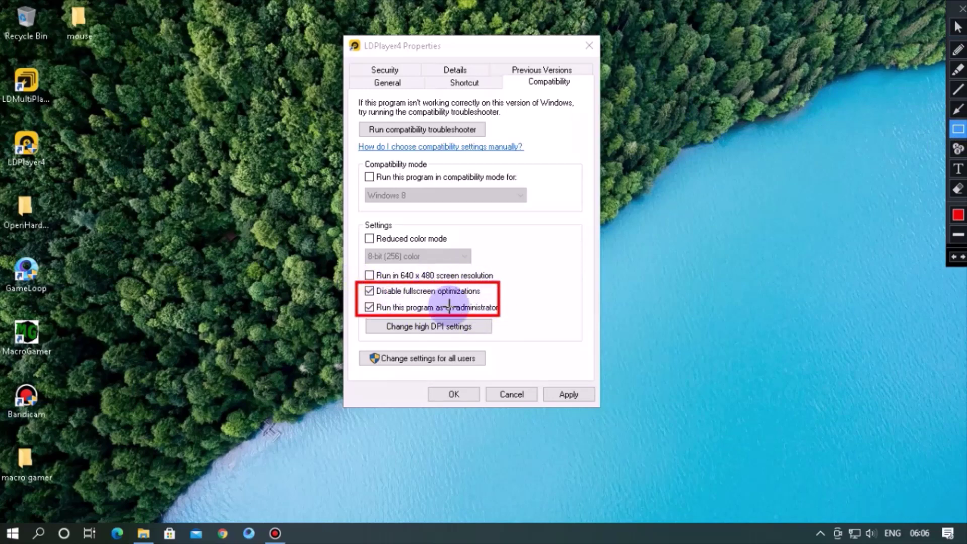
key(ctrl+z)
key(Escape)
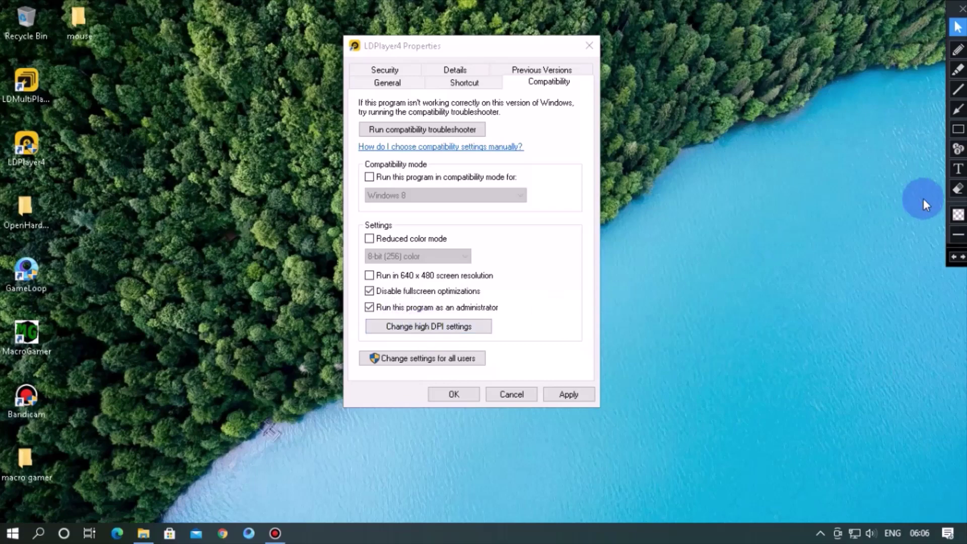
click(958, 110)
drag(583, 257, 491, 313)
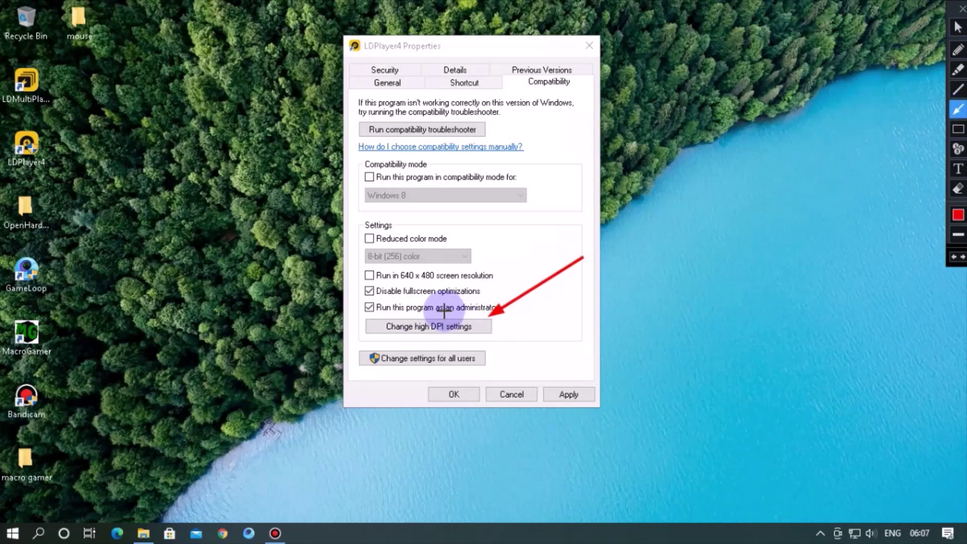
key(Escape)
Enable the high DPI scaling override performed by Application for LDPlayer4, and apply and close the shortcut's properties
click(424, 326)
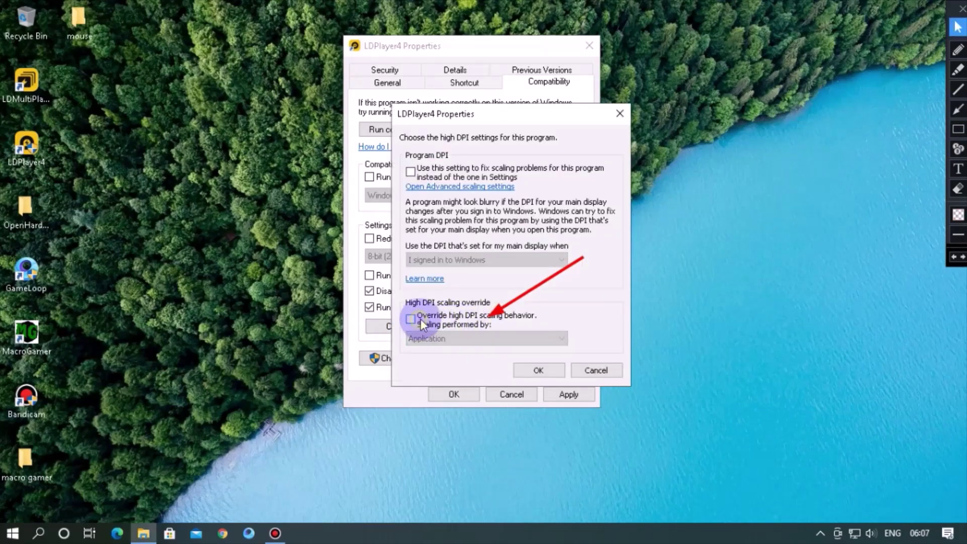
click(431, 329)
click(460, 338)
click(483, 350)
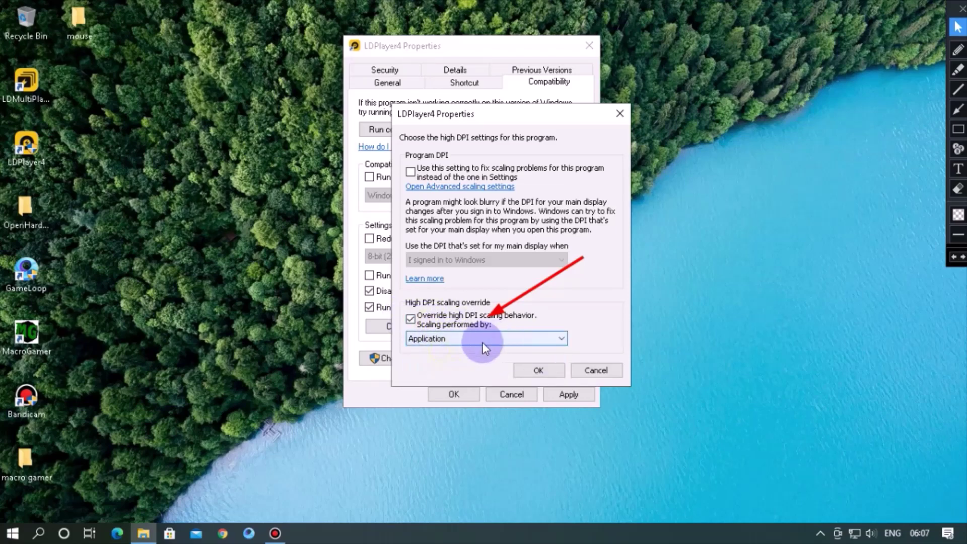
click(536, 371)
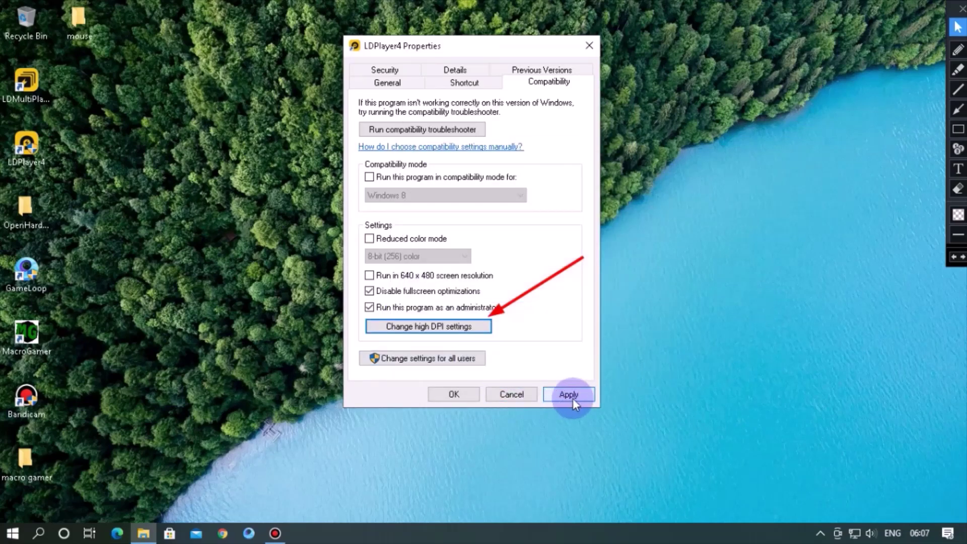
click(571, 398)
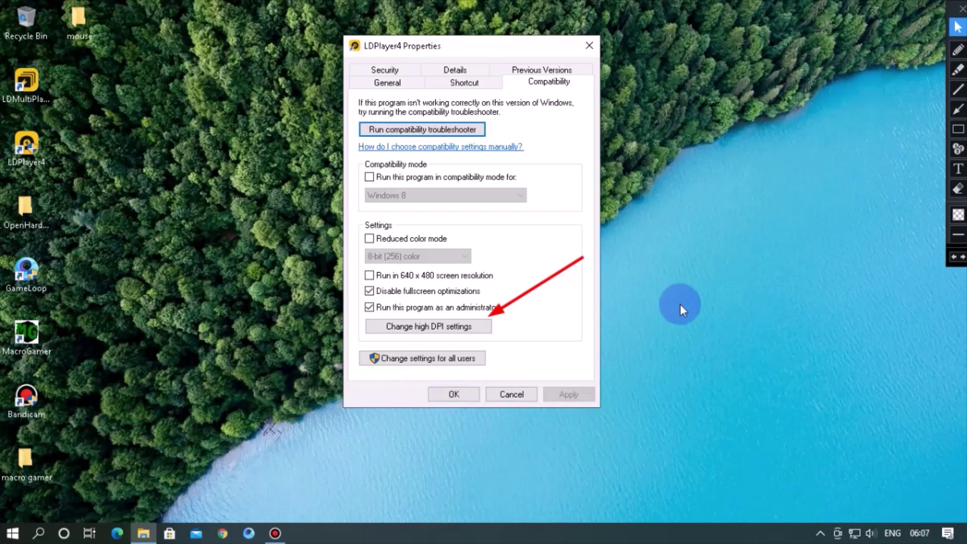
click(459, 395)
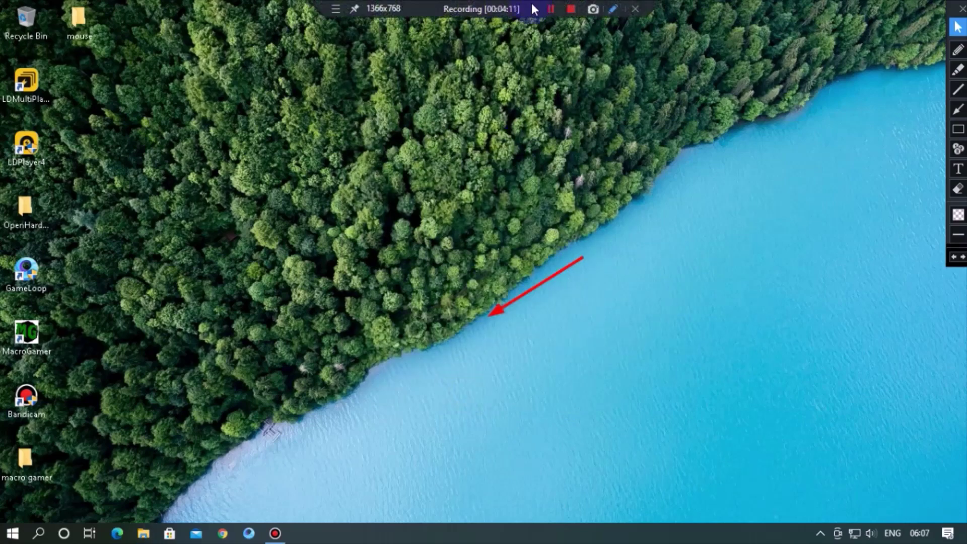
click(546, 10)
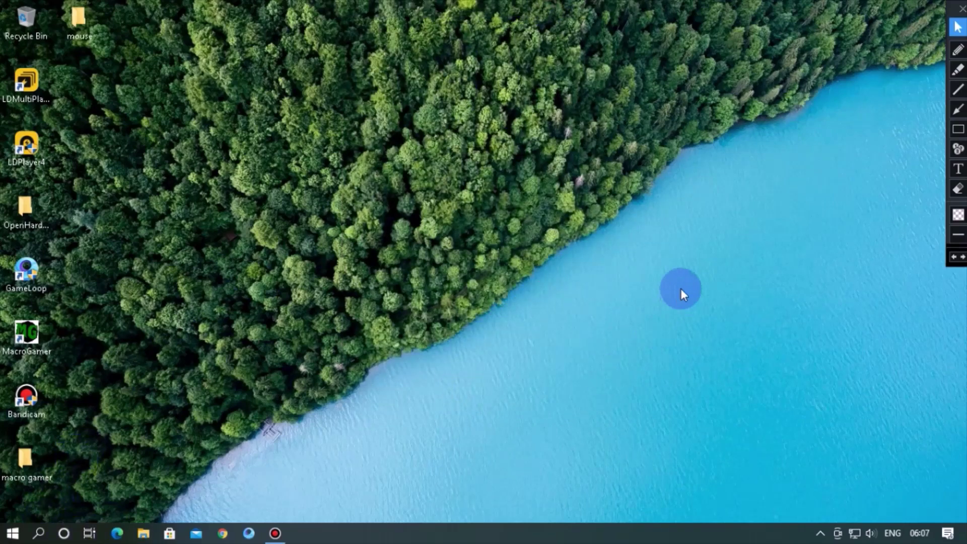
click(958, 109)
mouse_move(305, 320)
mouse_down()
mouse_move(51, 526)
mouse_move(43, 519)
mouse_up()
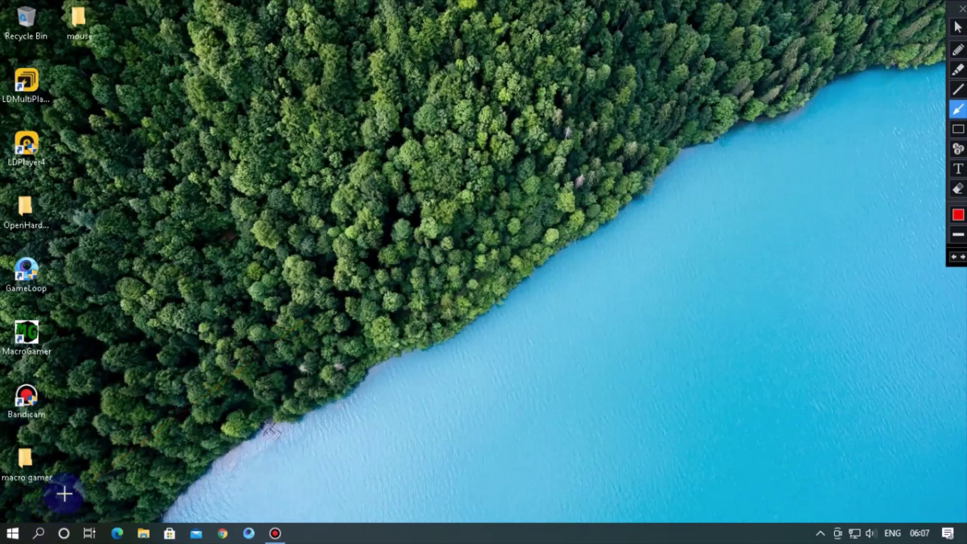
key(Escape)
Search Windows for "gamemode" and open the Game Mode settings
click(38, 533)
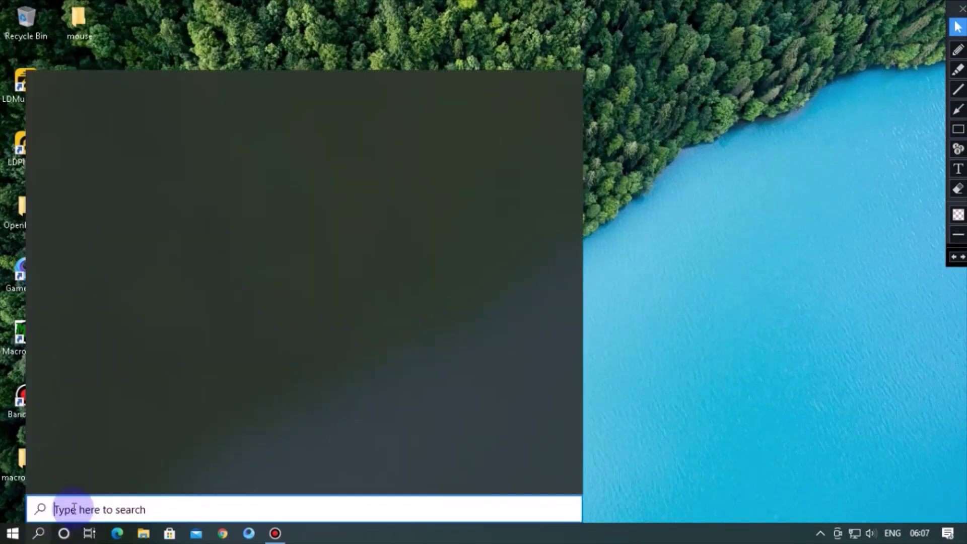
text(ga)
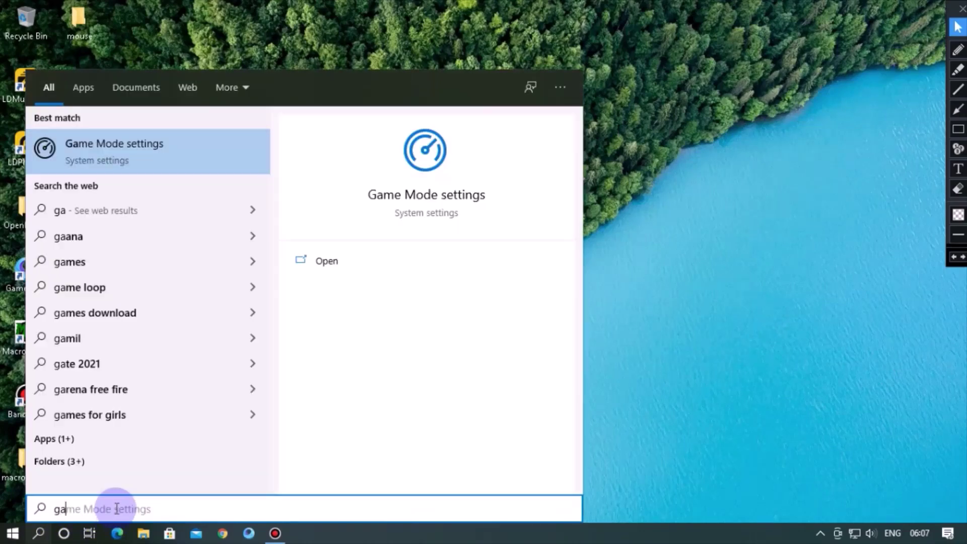
text(memode)
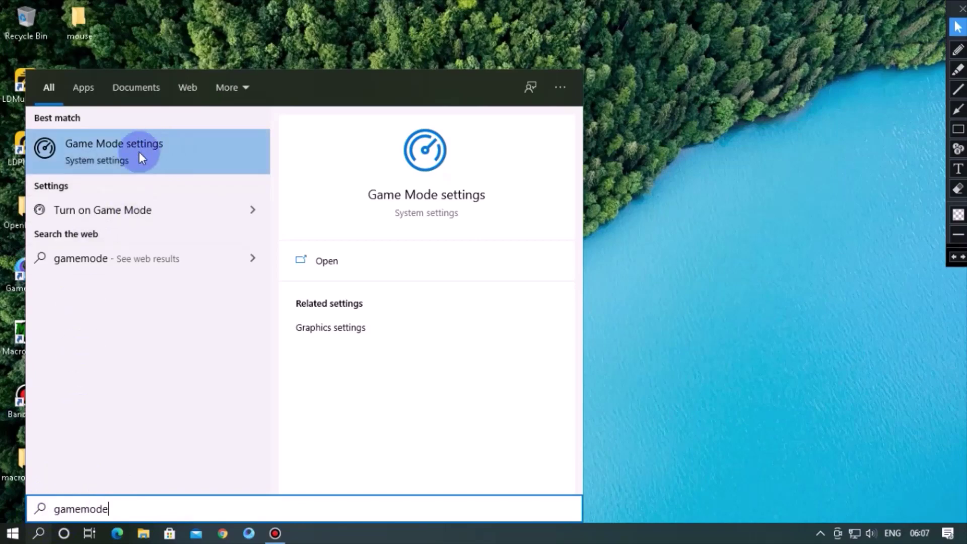
click(183, 152)
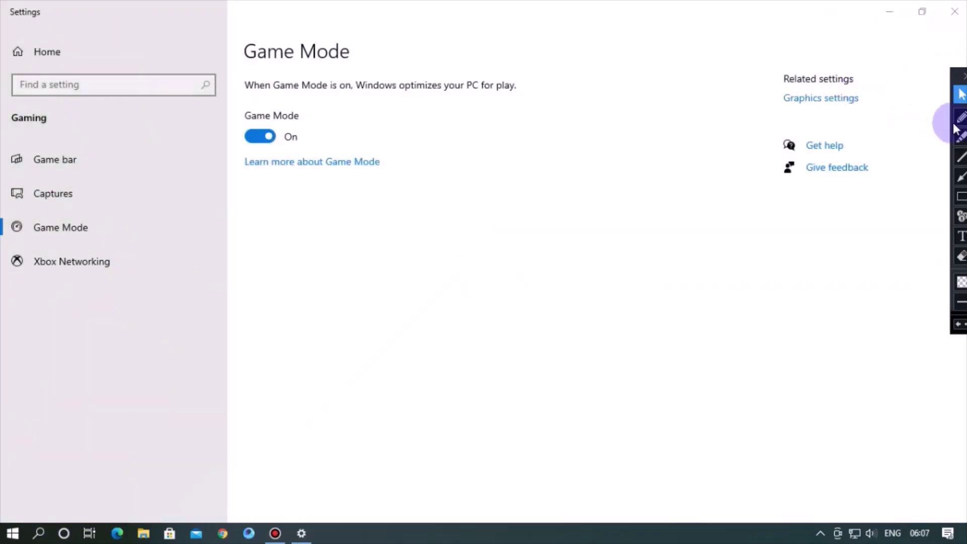
Switch Game Mode off and back on
drag(234, 120, 307, 153)
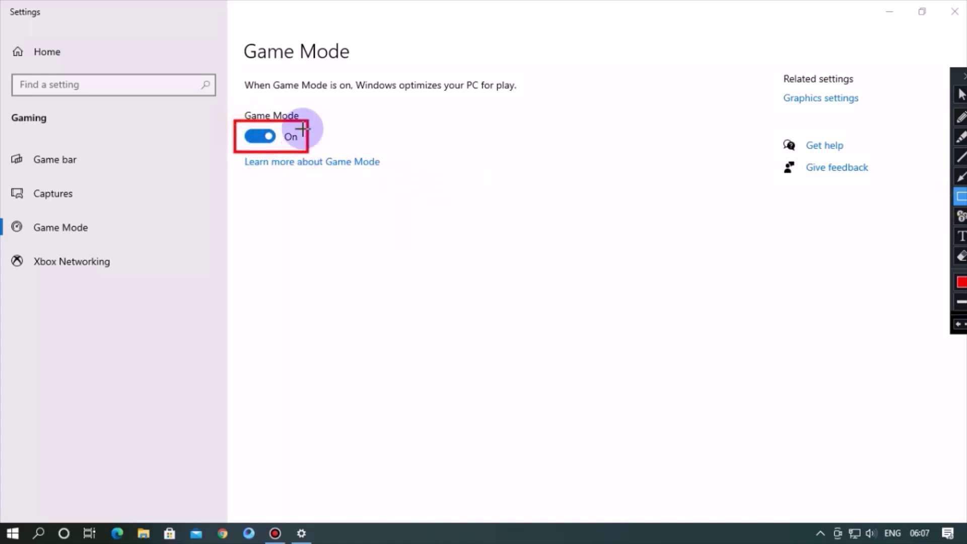
click(961, 95)
click(261, 137)
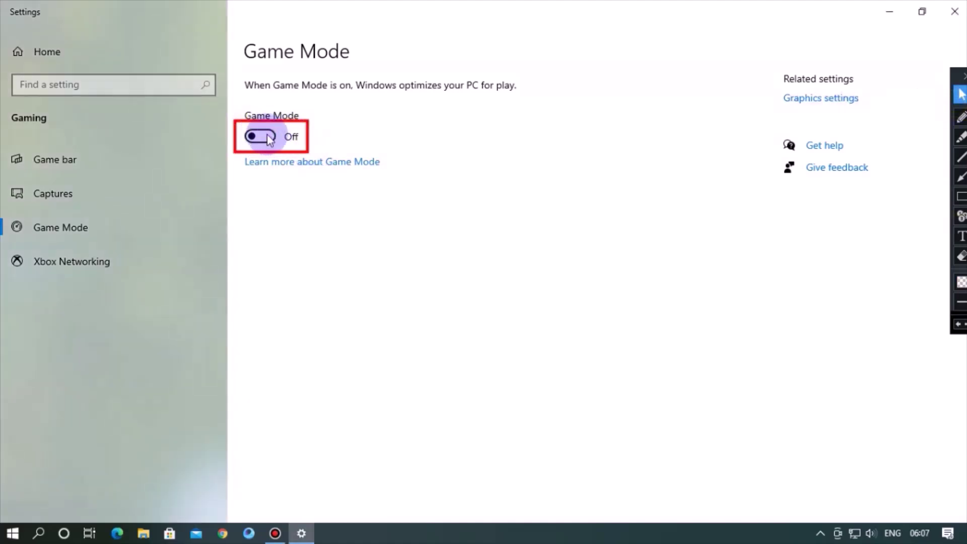
click(261, 137)
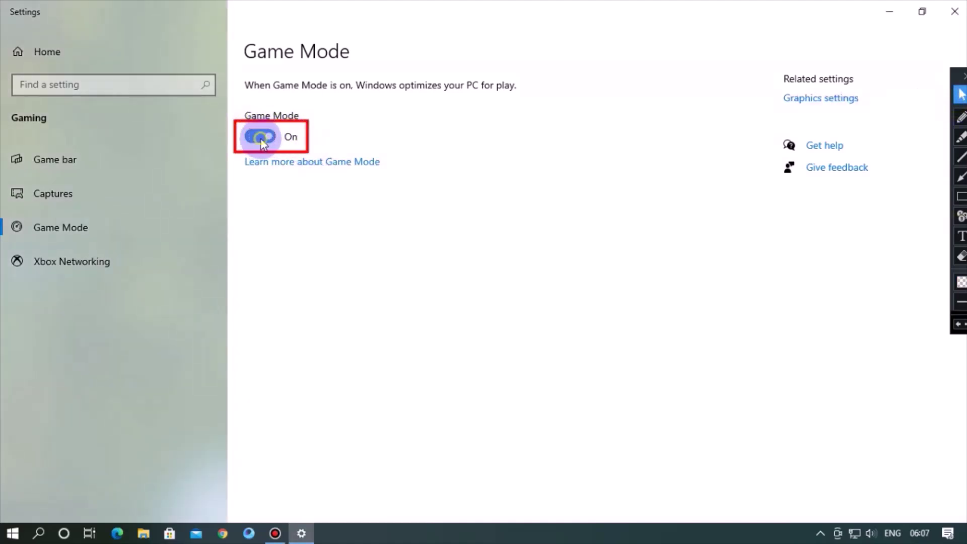
click(556, 9)
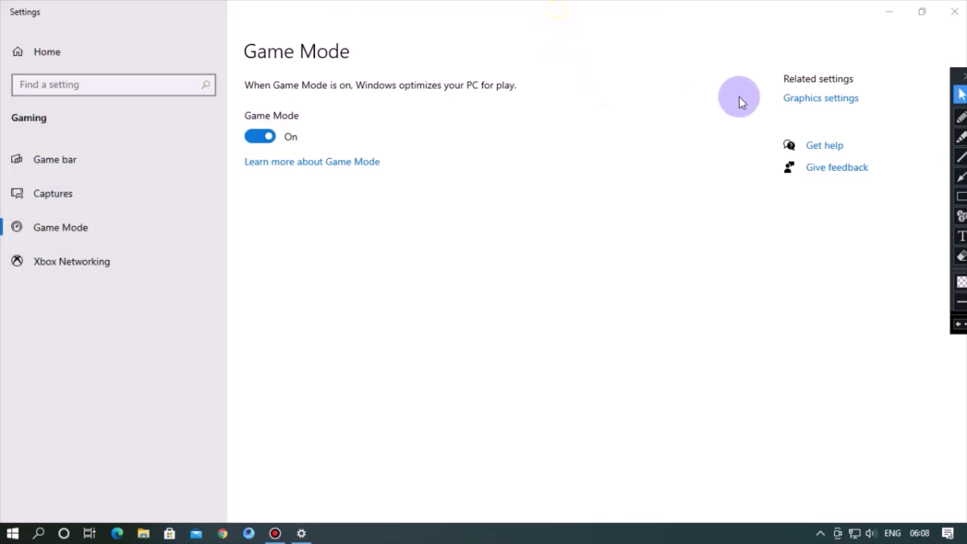
Open the related Graphics settings and remove the dnplayer entry from the graphics performance preference list
click(961, 196)
mouse_move(773, 87)
mouse_down()
mouse_move(844, 114)
mouse_move(876, 113)
mouse_up()
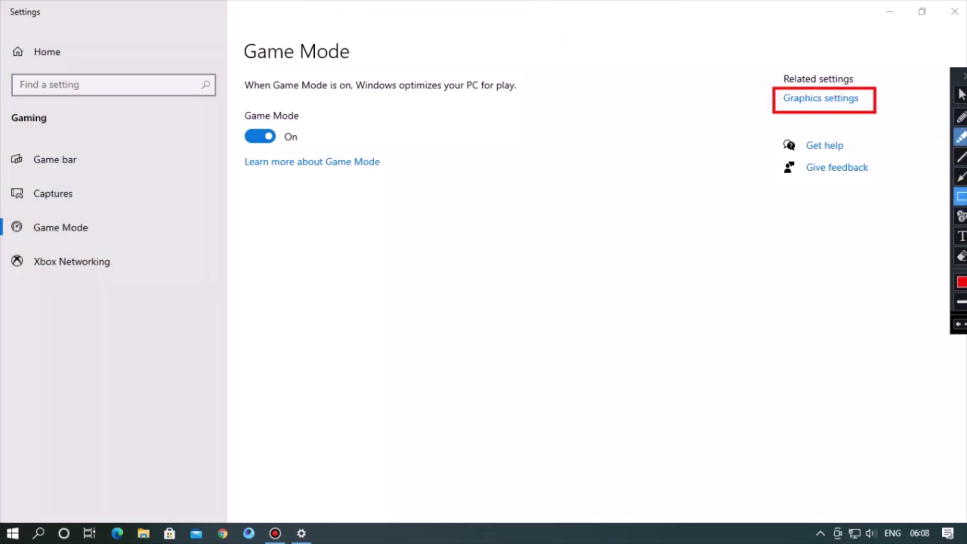
click(961, 94)
click(817, 99)
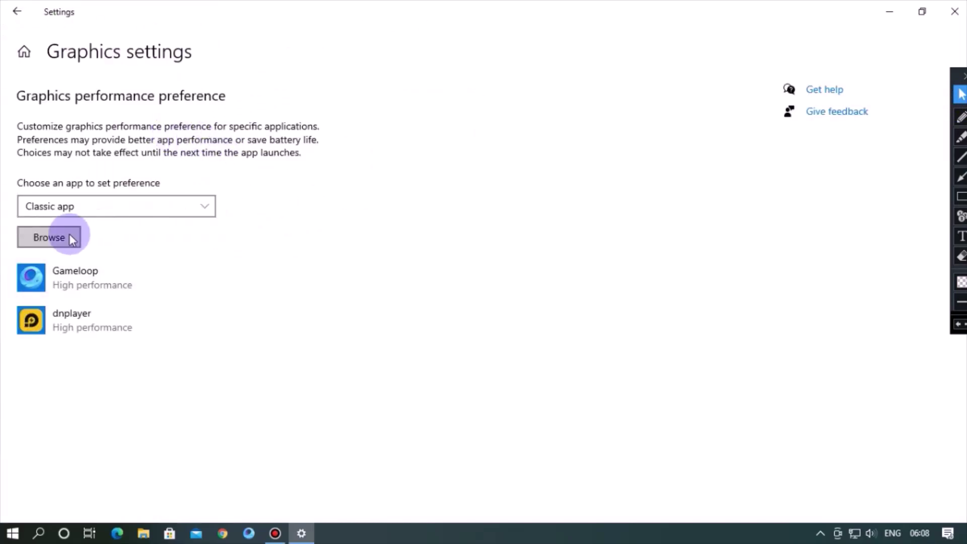
click(92, 317)
click(302, 380)
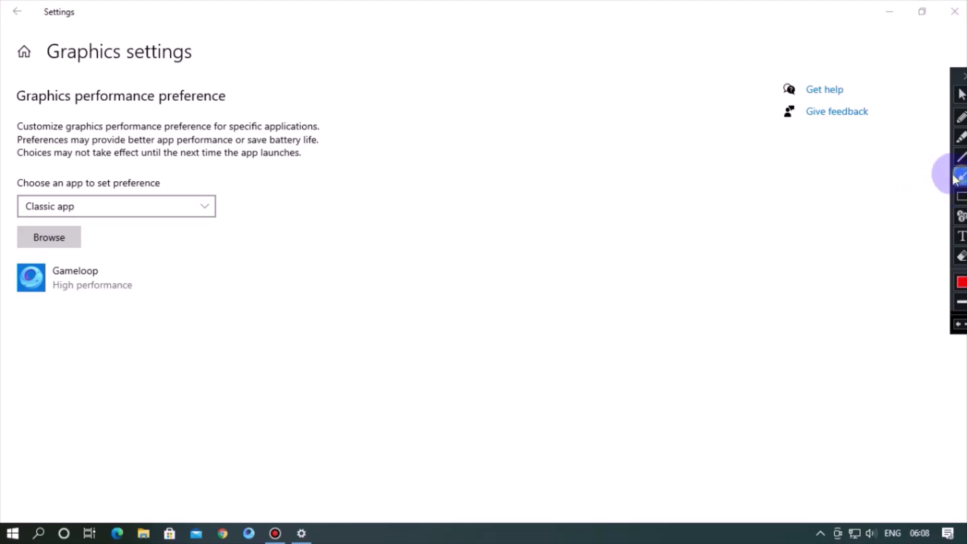
Add the LDPlayer4 shortcut from the Desktop folder to the graphics performance preference list as a classic app
mouse_move(313, 213)
mouse_down()
mouse_move(137, 238)
mouse_move(87, 234)
mouse_up()
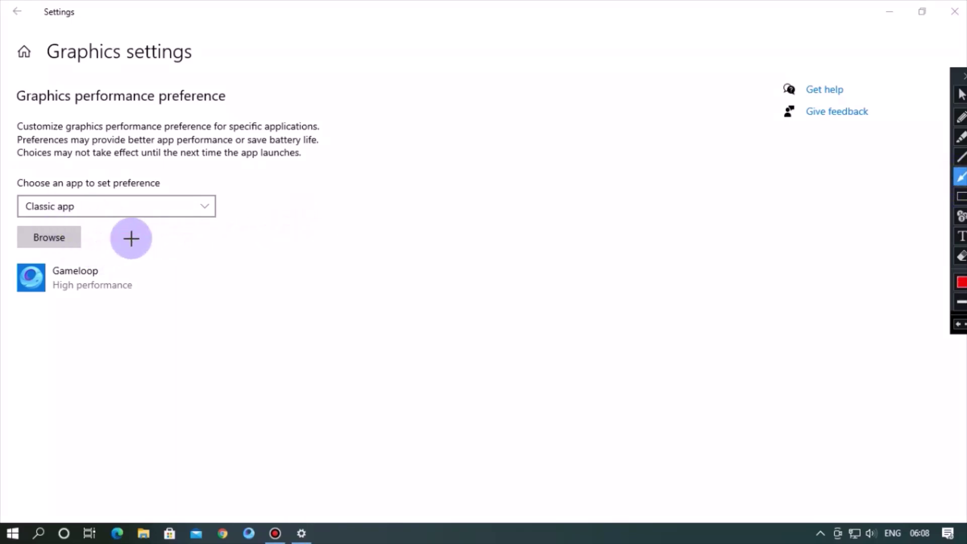
click(960, 94)
click(53, 241)
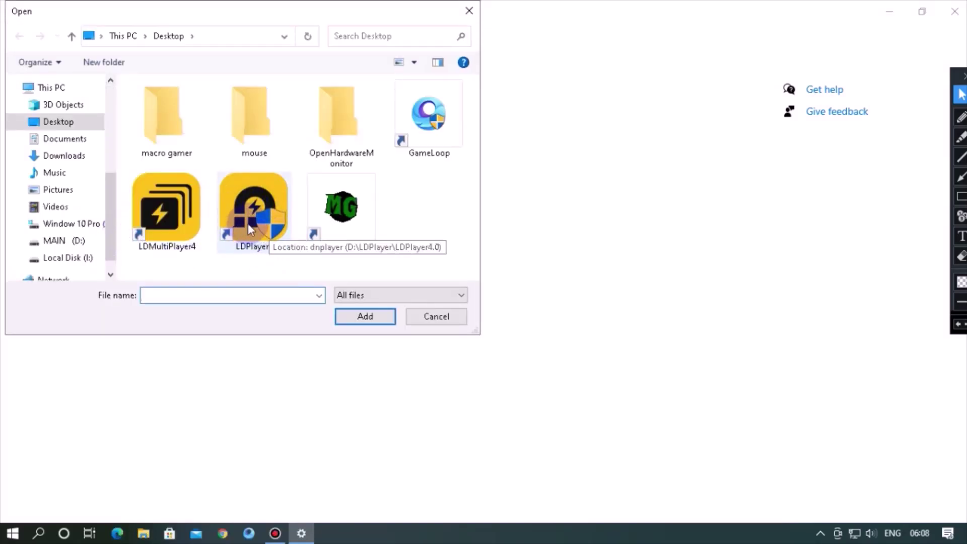
click(250, 229)
click(363, 317)
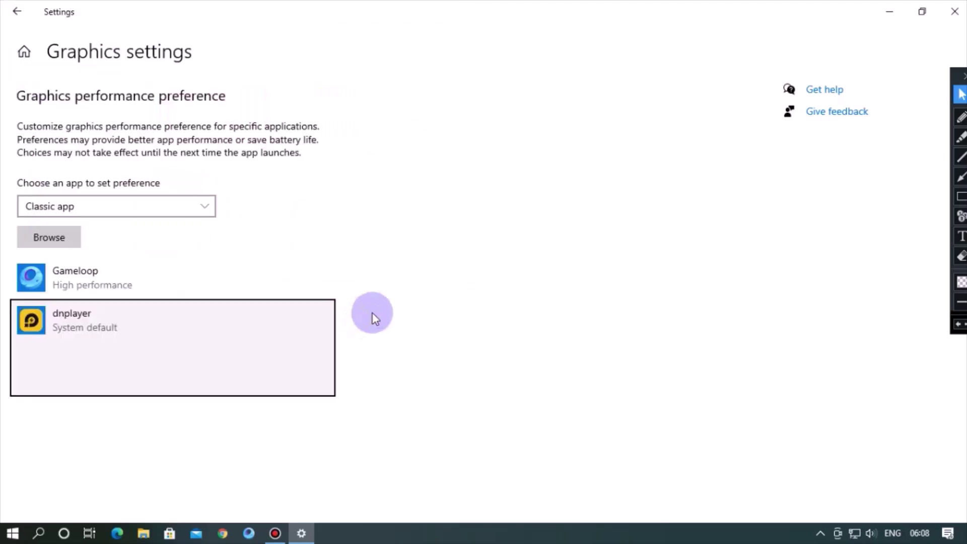
Set and save the High performance graphics preference for dnplayer, and close Settings
click(276, 388)
click(216, 383)
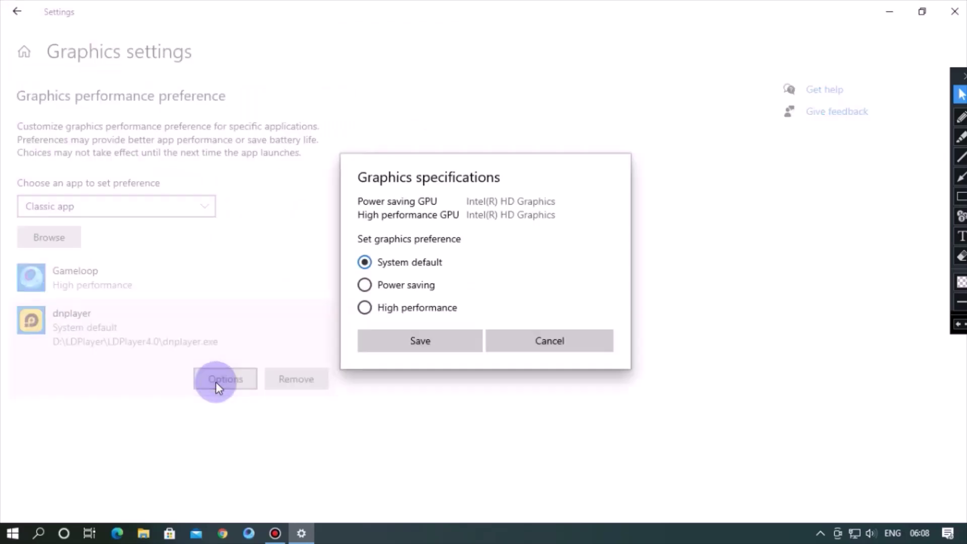
click(961, 196)
drag(351, 302, 466, 318)
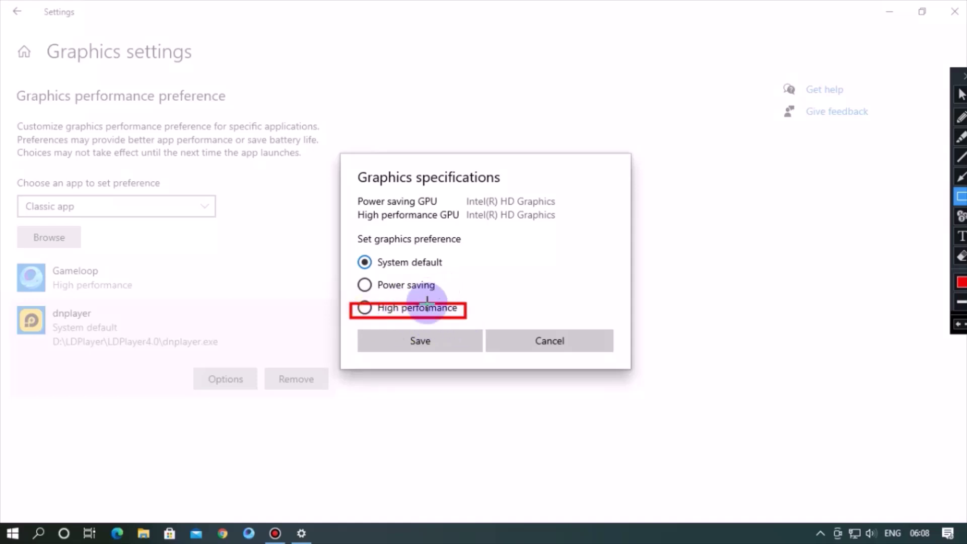
click(961, 94)
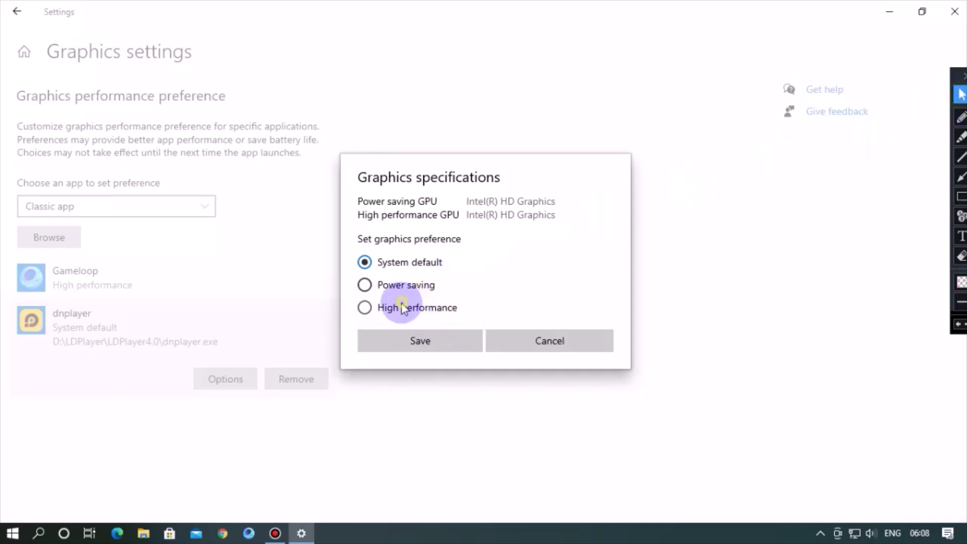
click(433, 326)
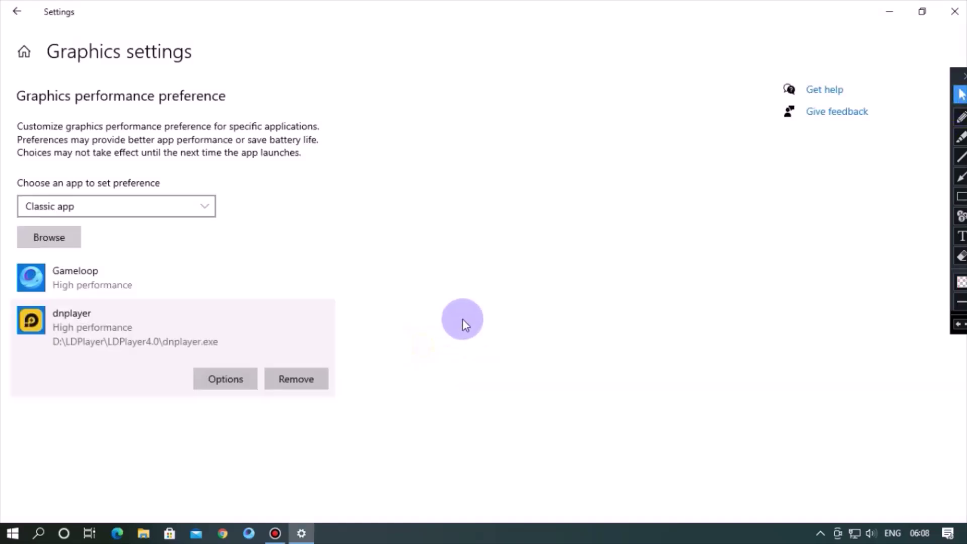
click(955, 11)
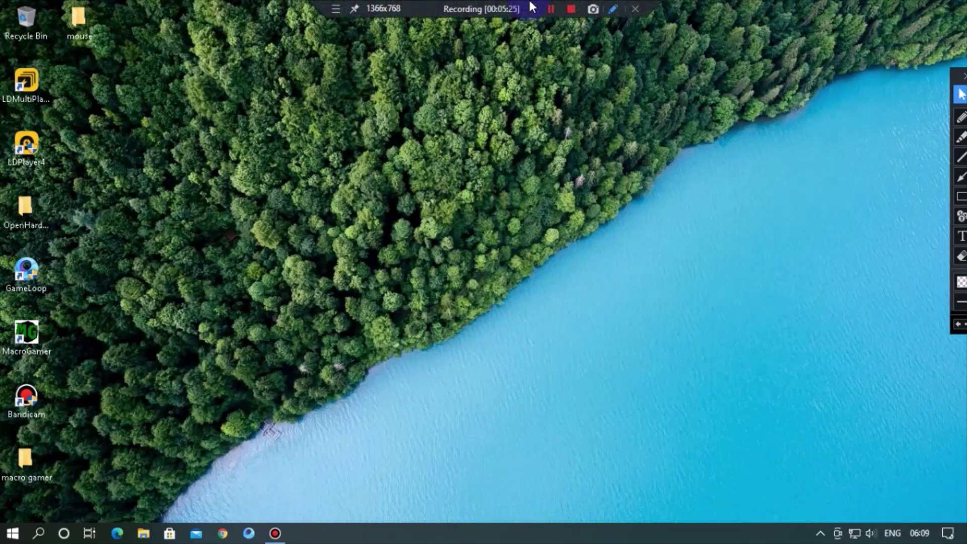
click(550, 9)
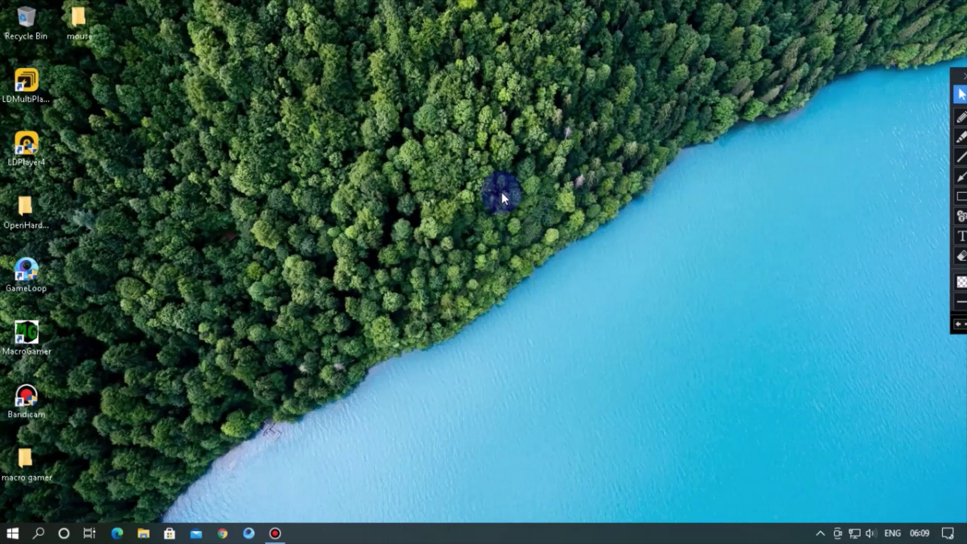
right_click(489, 171)
click(530, 217)
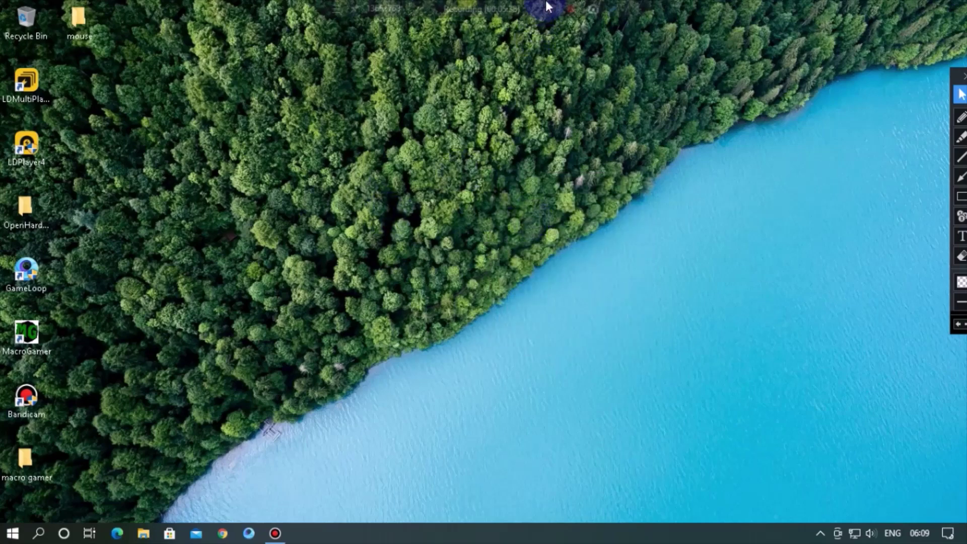
Launch LDPlayer4 from its desktop shortcut and let the emulator load to its home screen
right_click(15, 144)
click(44, 153)
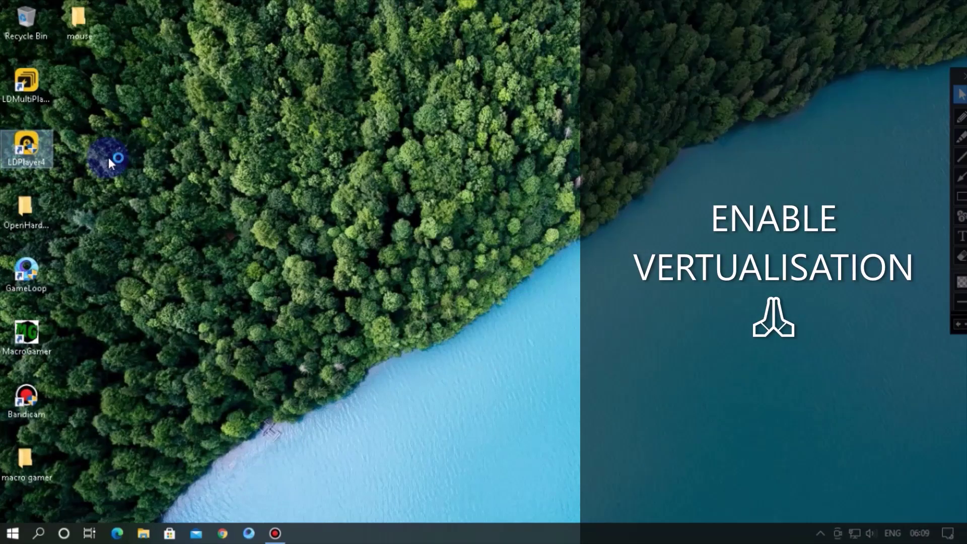
click(454, 244)
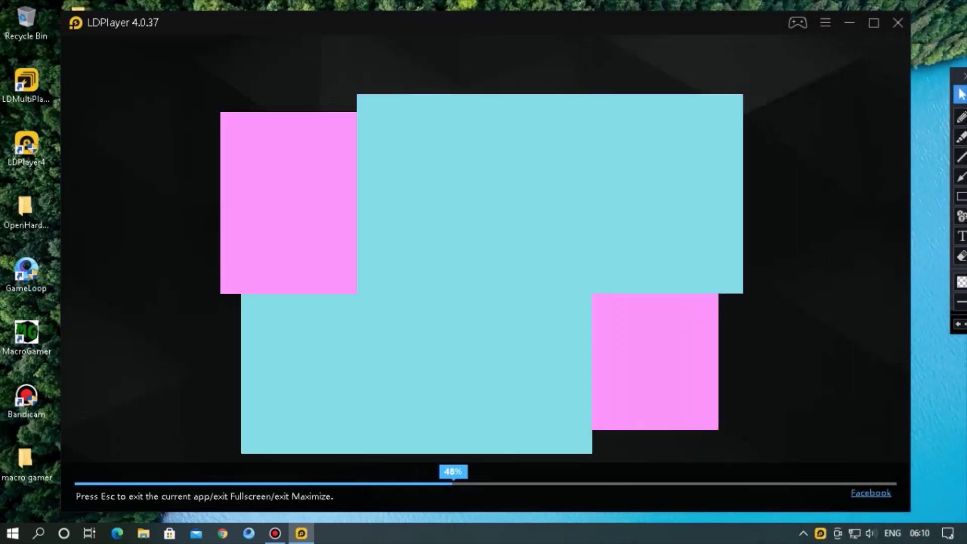
mouse_move(514, 6)
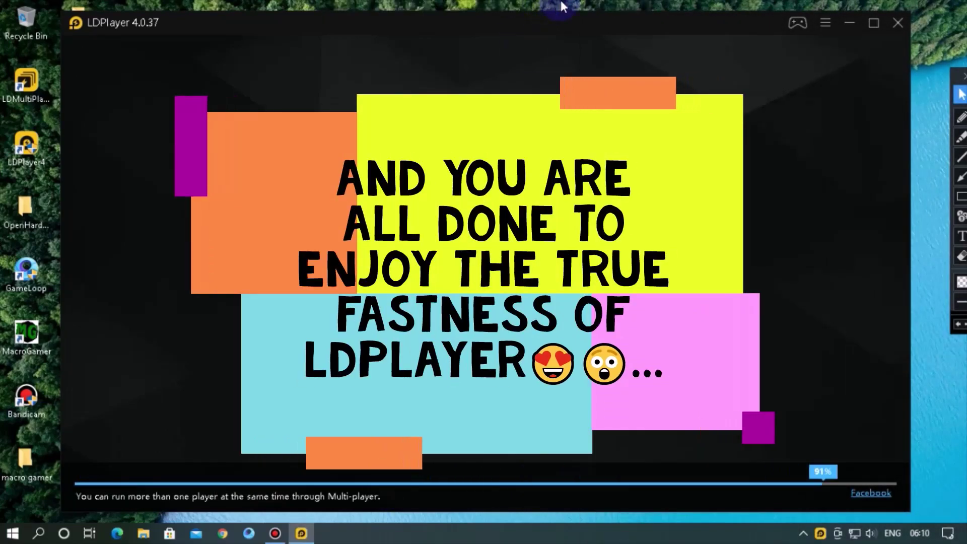
click(554, 9)
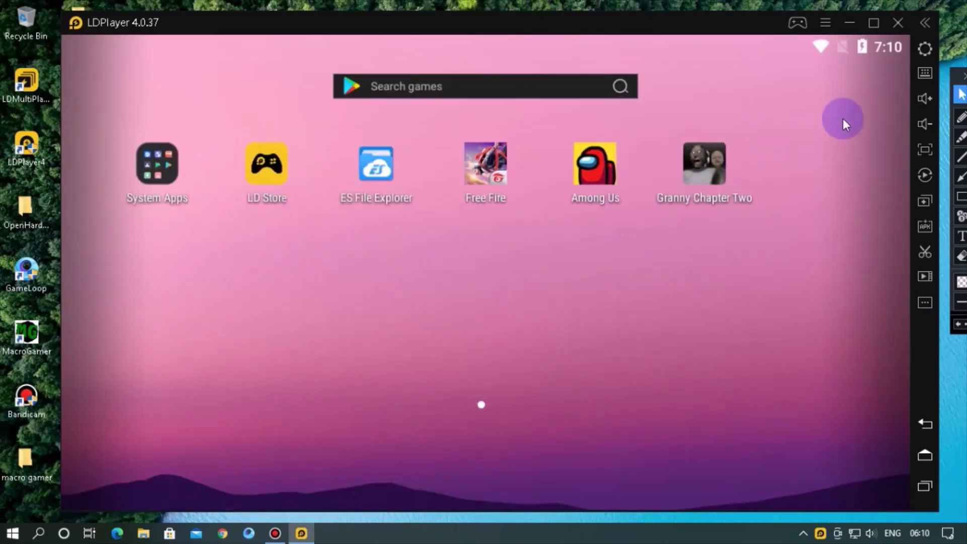
Start Free Fire from the LDPlayer home screen and enter the game's lobby
drag(850, 50, 805, 224)
drag(571, 252, 494, 183)
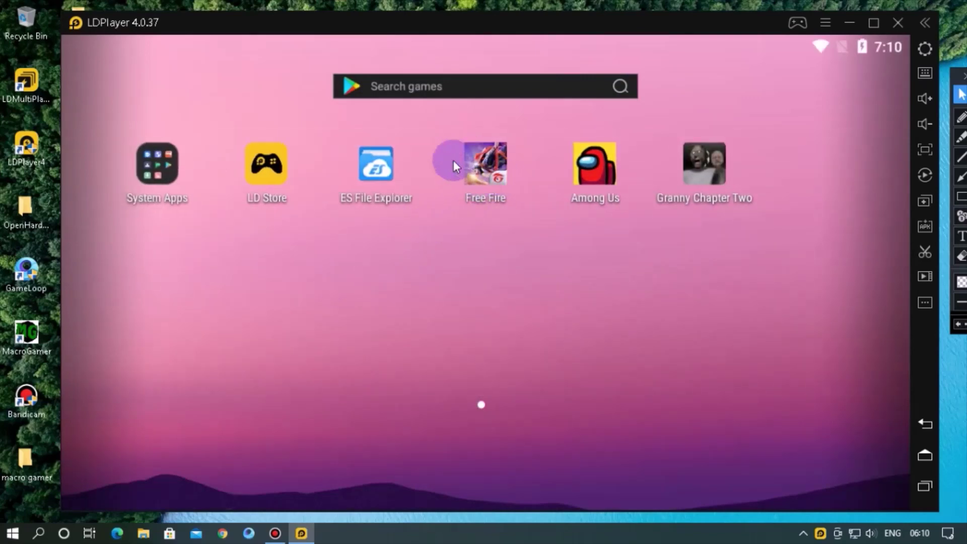
click(495, 173)
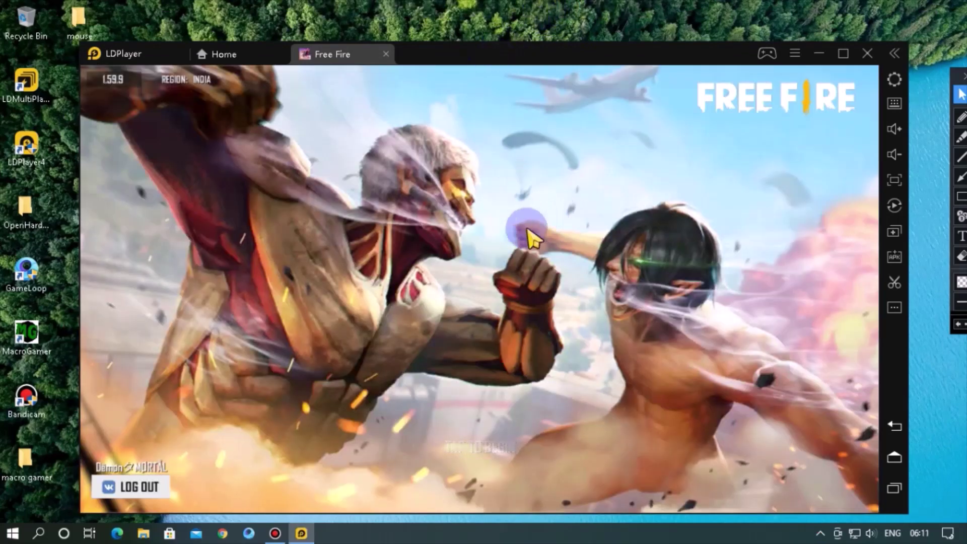
click(517, 190)
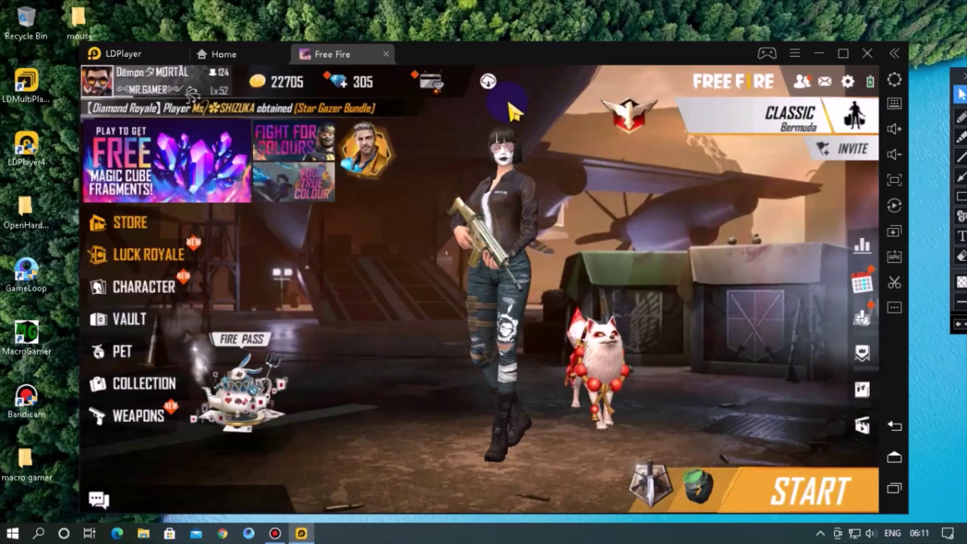
Stop the Costume/Collection Pack download in Free Fire's Download Center and return to the lobby
click(487, 80)
click(675, 164)
click(675, 216)
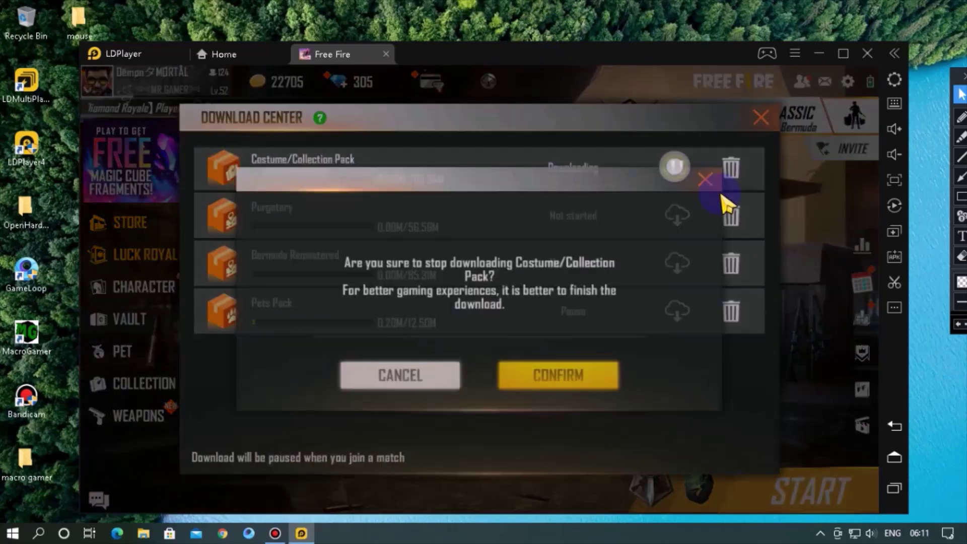
click(565, 398)
click(759, 119)
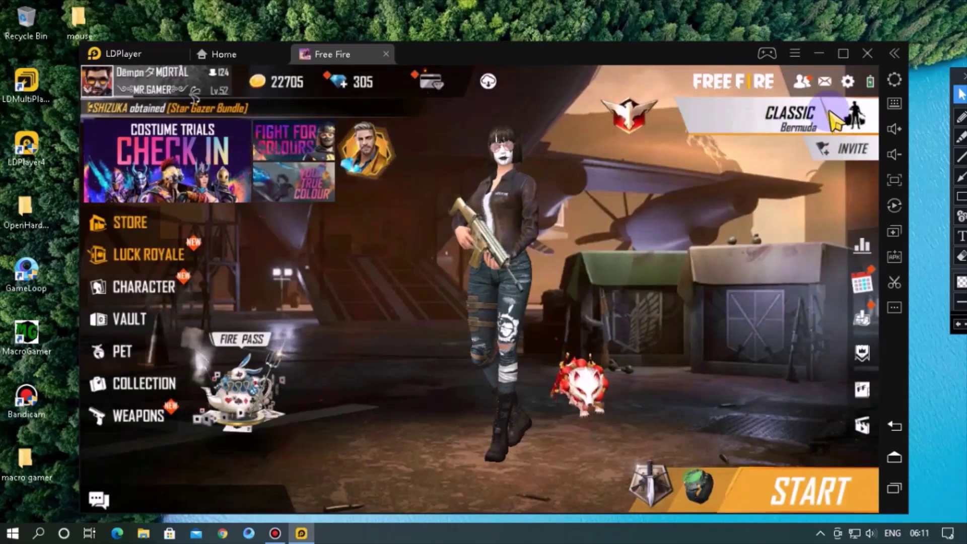
Open the Free Fire game settings from the lobby
click(848, 82)
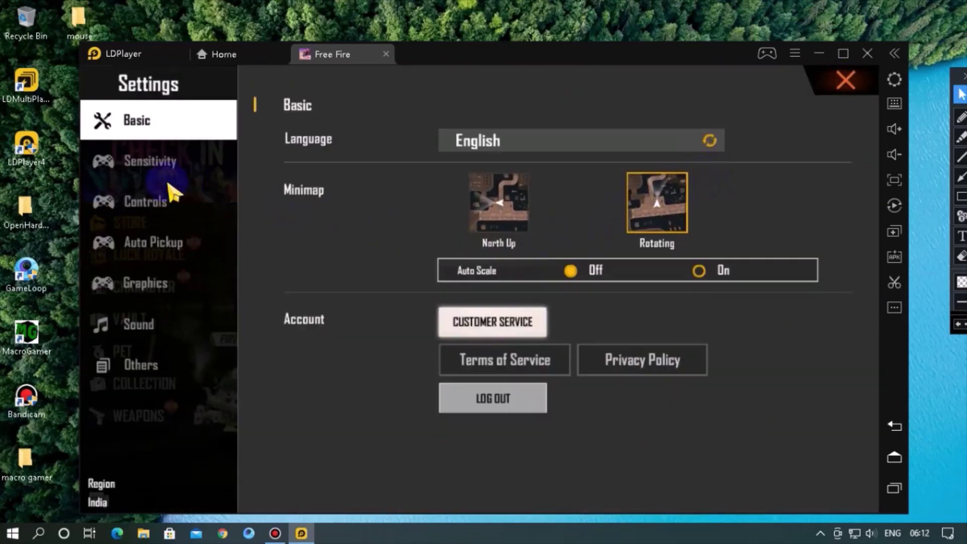